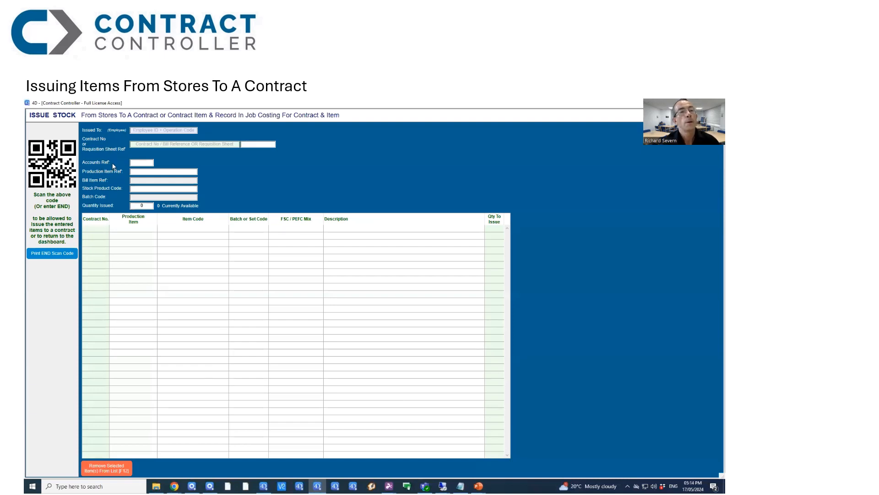
- Enter END as the Issued To code and return to the Stores dashboard
type("END")
key("Return")
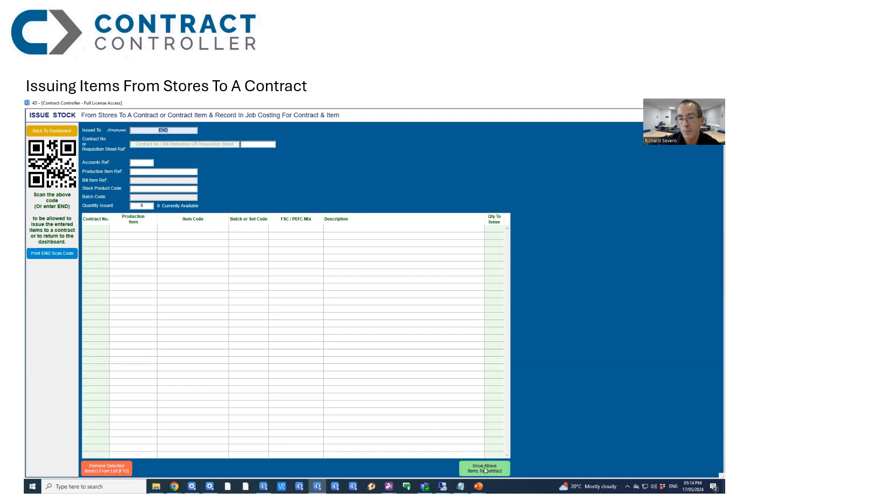
left_click(51, 131)
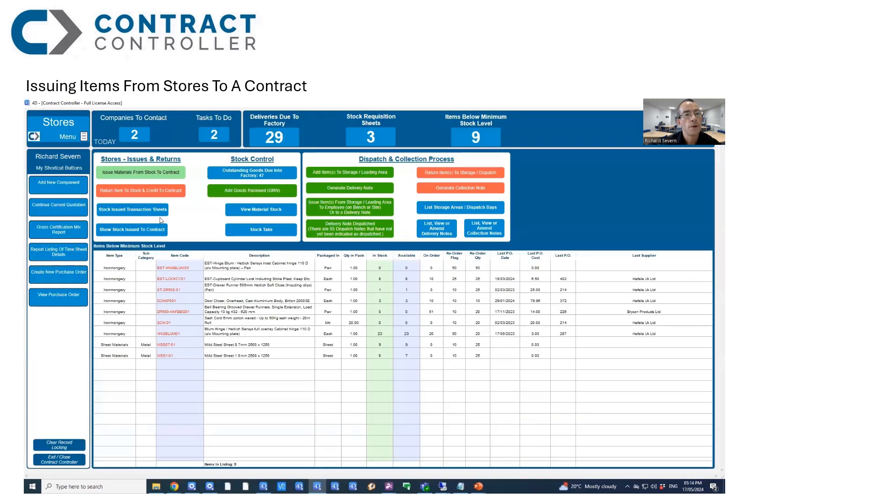
- Open the Issue Materials From Stores To Contract screen from the Production stores issues and returns options
left_click(68, 137)
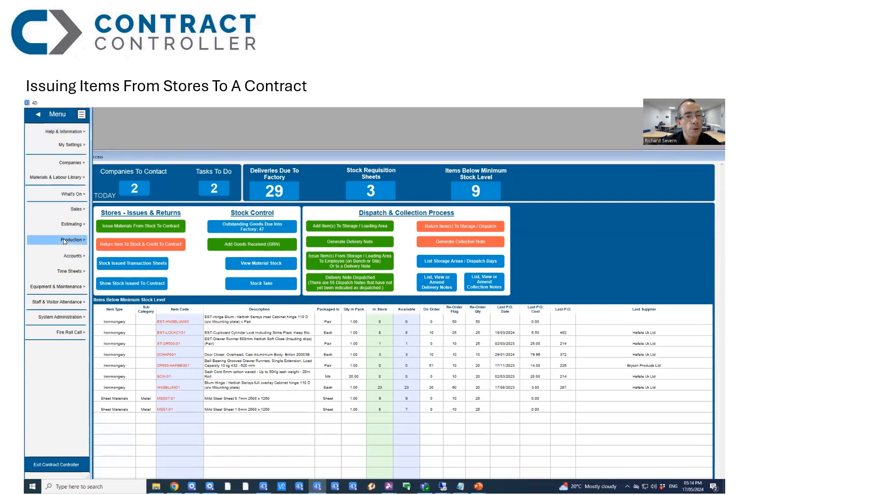
left_click(69, 240)
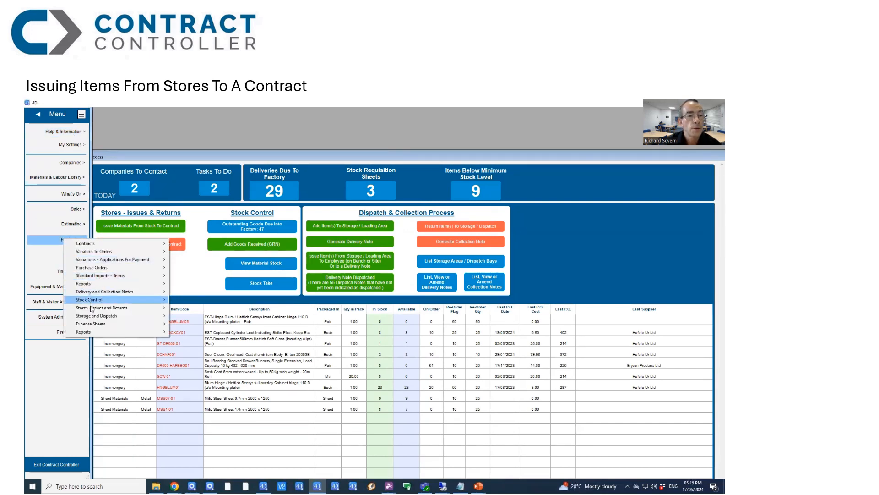
mouse_move(94, 309)
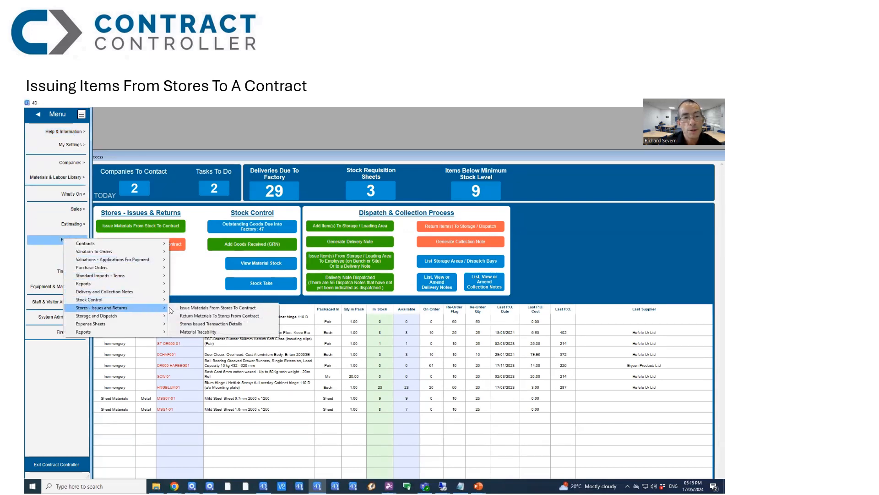
left_click(228, 308)
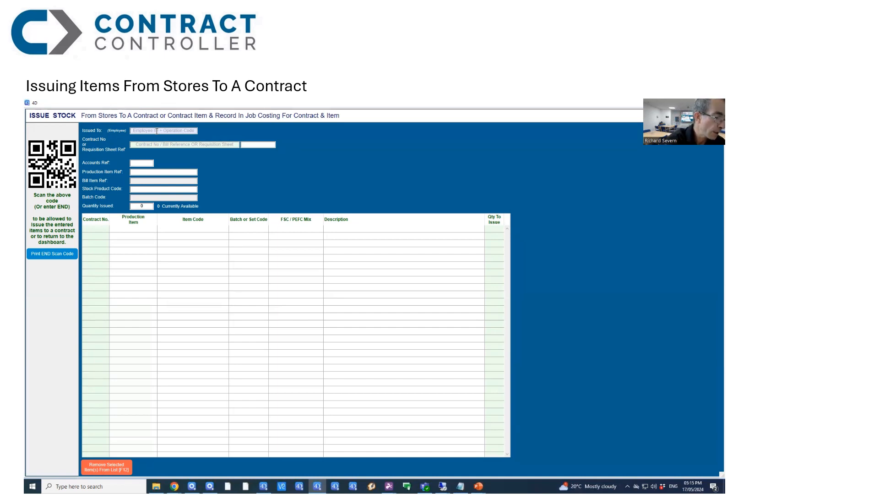
- Enter the receiving employee's ID as the person the stock is issued to, without an operation code
type("AM21")
key("Return")
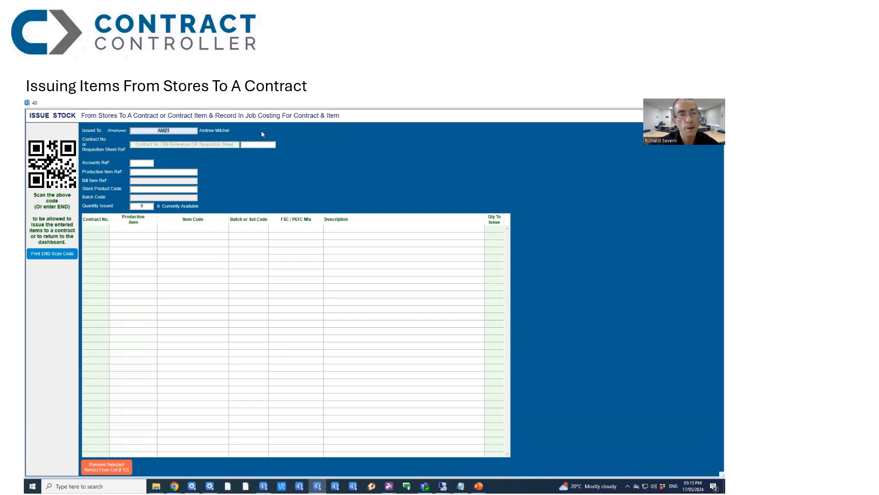
type("AM21")
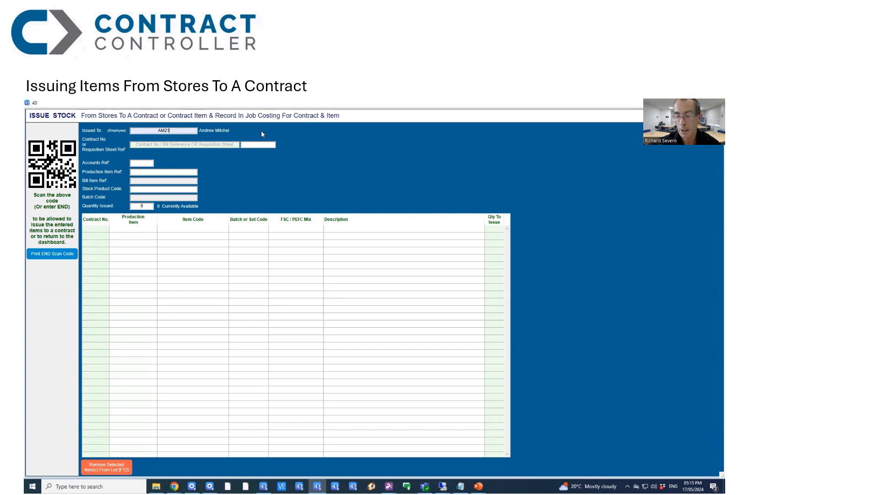
type("-")
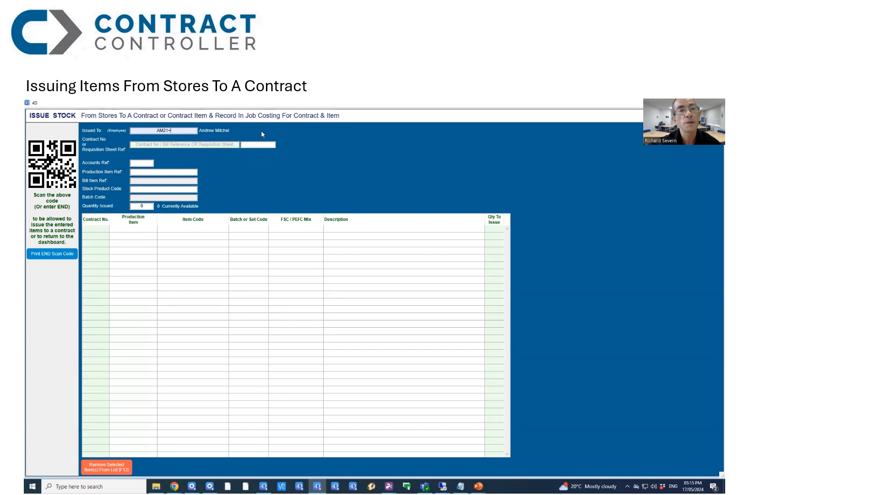
key("Tab")
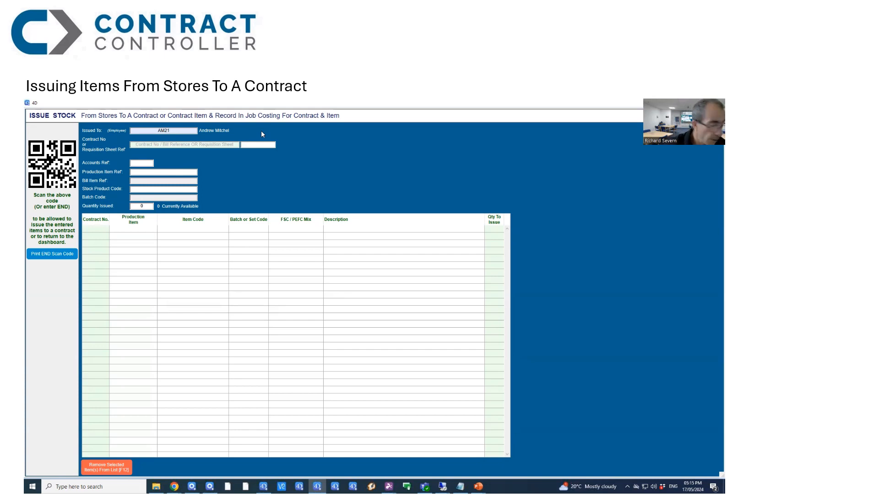
- Enter contract number 2899, and replace it with the production item reference 2899-R1-1X1
type("2899")
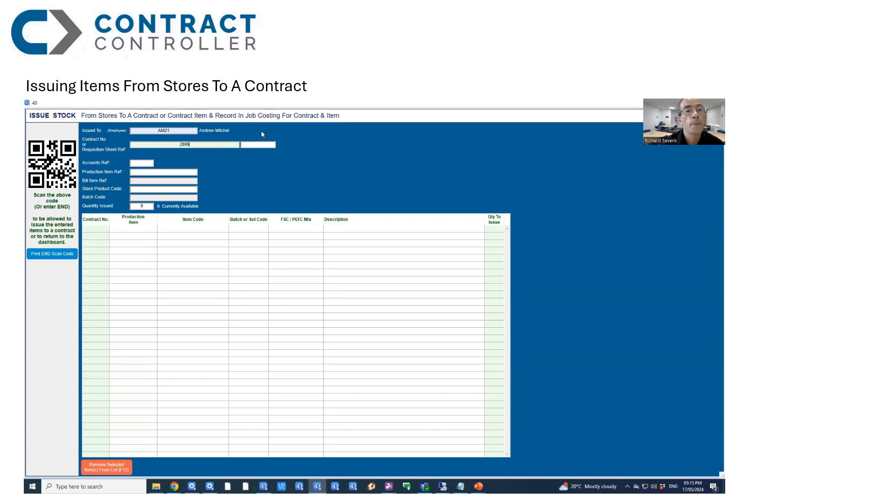
key("Tab")
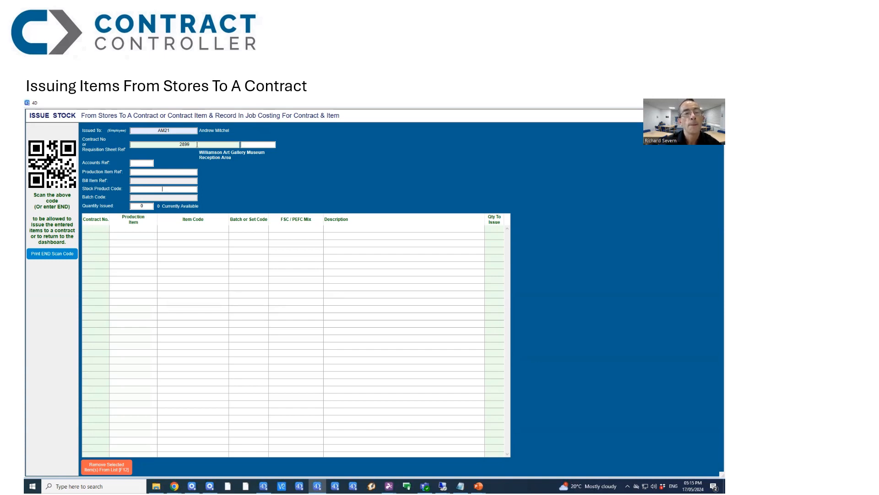
left_click(165, 147)
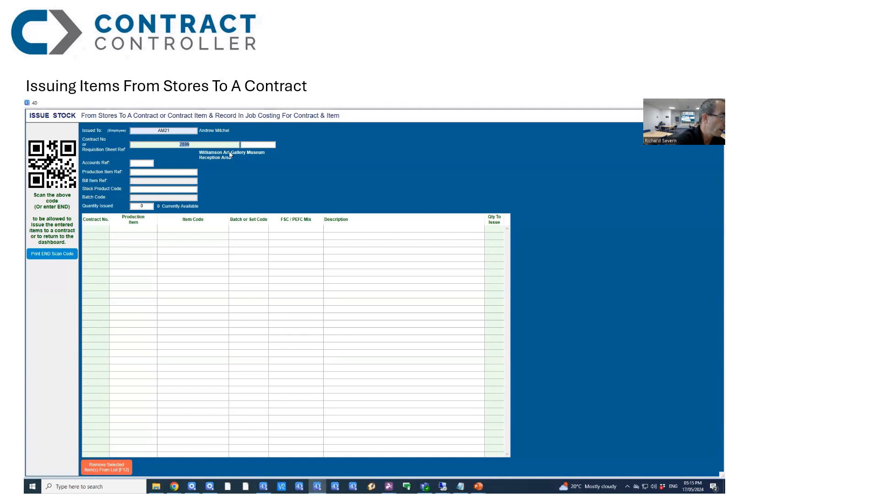
type("2899-R1-1X1")
key("Return")
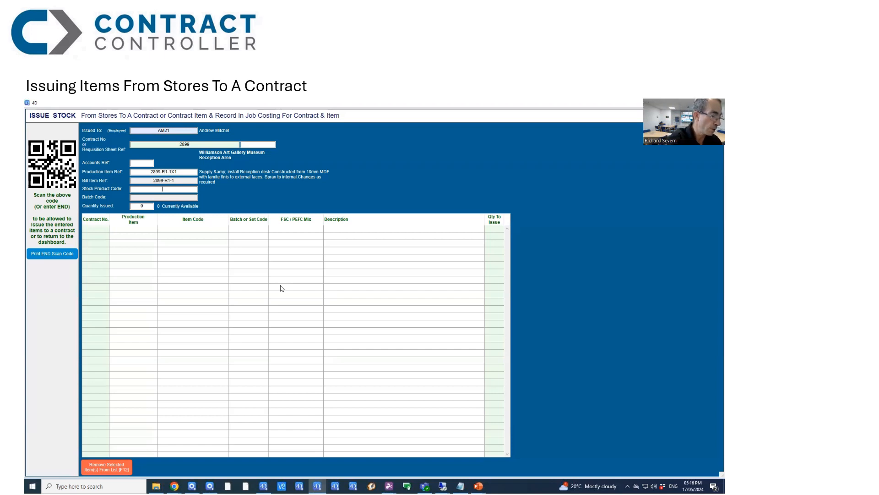
- Add stock product HNGBLUM01 to the issue list with a quantity of 2
type("HNGBLUM01")
key("Return")
type("2")
key("Return")
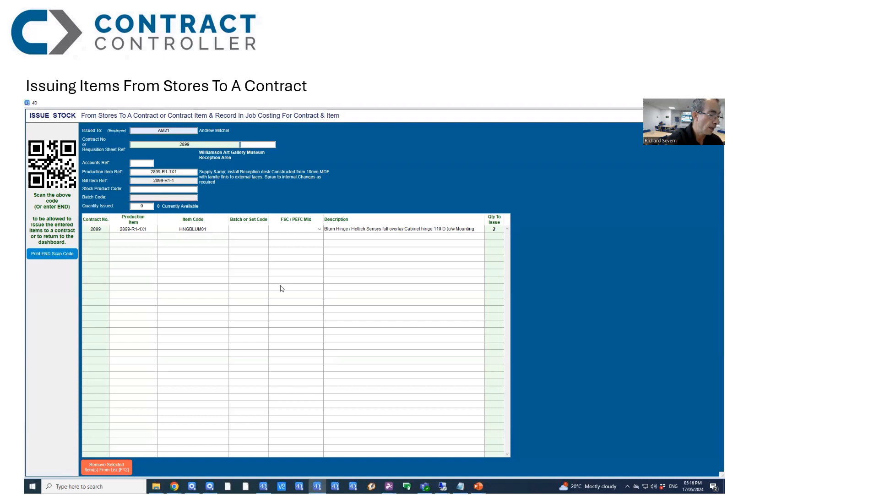
- Add stock product MDF18ST-01 to the issue list with a quantity of 1
type("MDF18ST-01")
key("Return")
type("1")
key("Return")
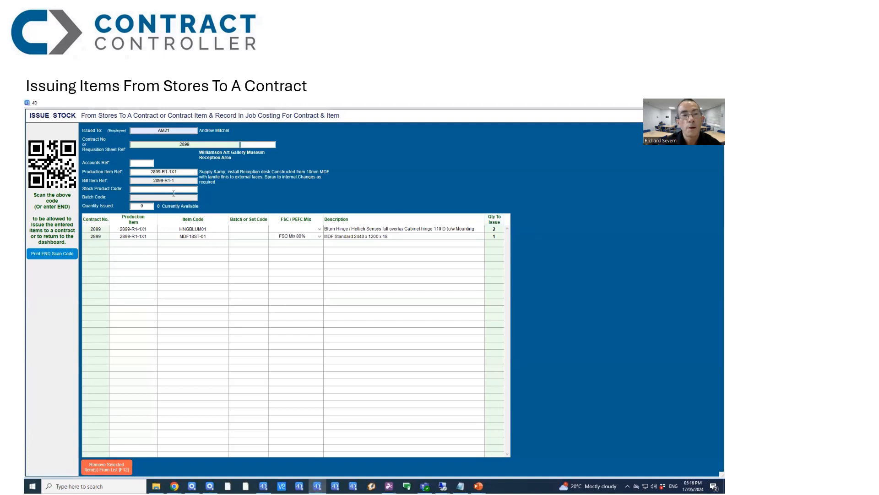
- Set the quantity to issue on the MDF18ST-01 line to 2
left_click(495, 237)
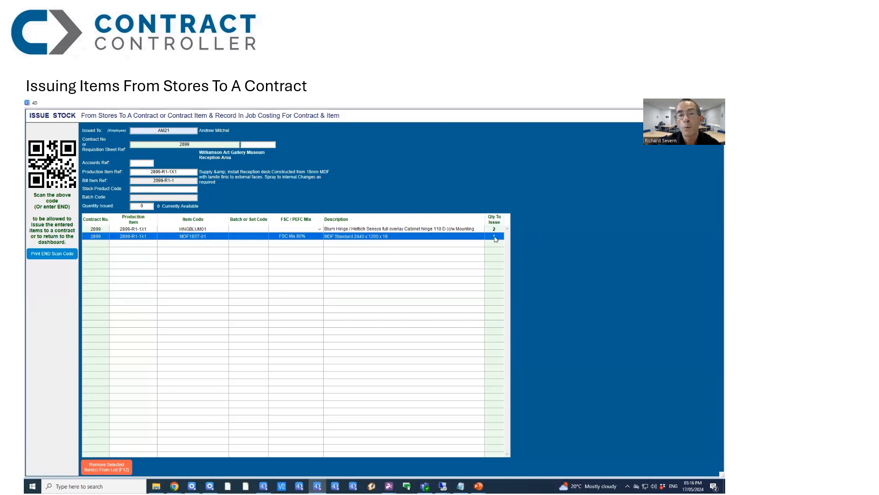
left_click(498, 236)
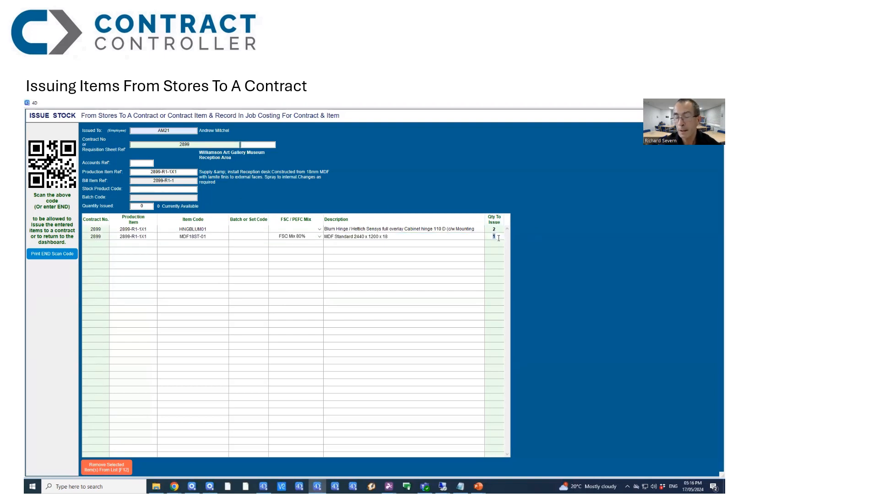
type("2")
left_click(315, 314)
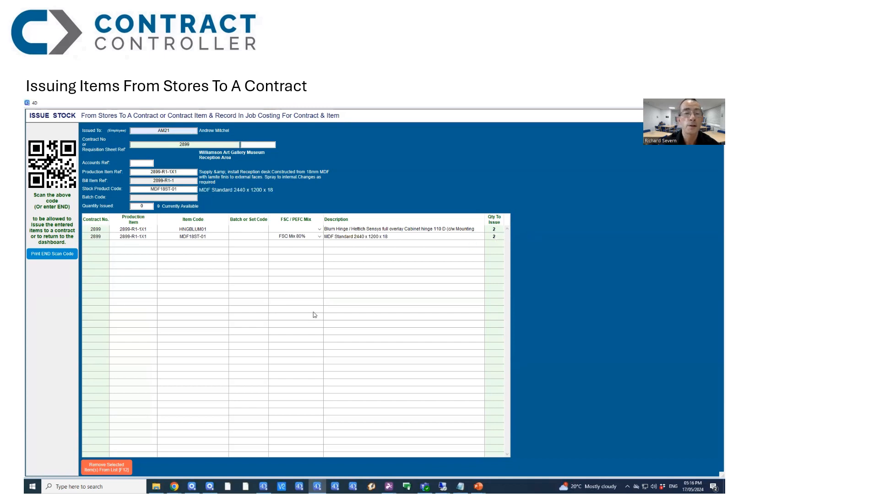
- Remove the MDF18ST-01 line from the issue list and add the same product again with a quantity of 1
left_click(203, 237)
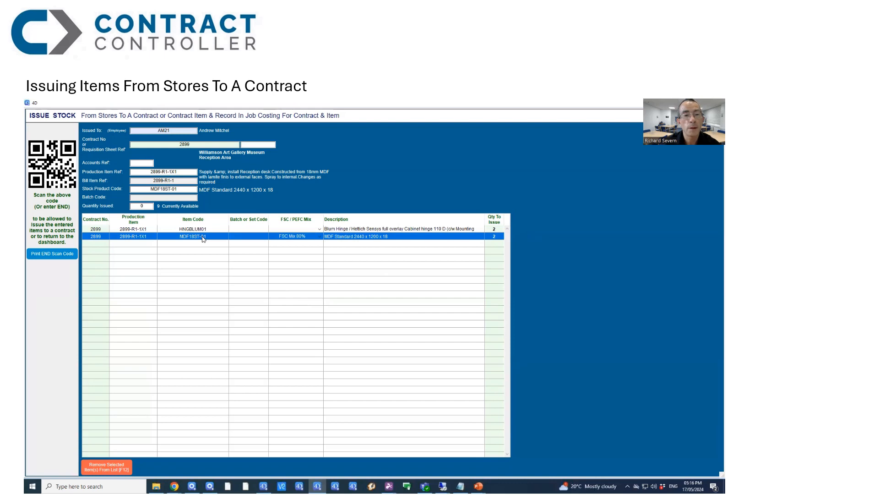
left_click(101, 472)
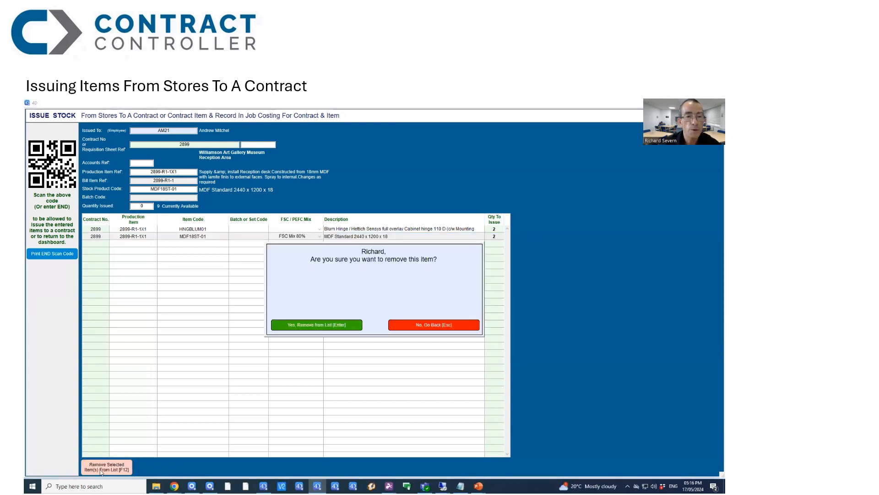
left_click(327, 327)
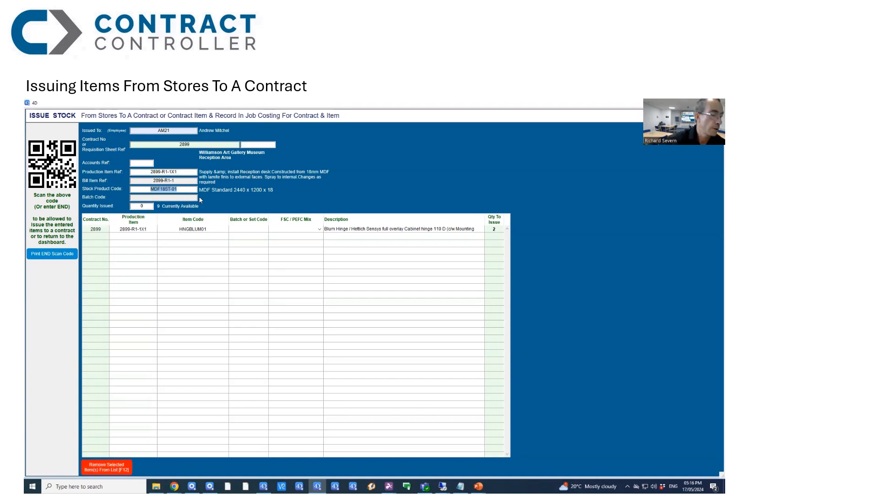
key("Return")
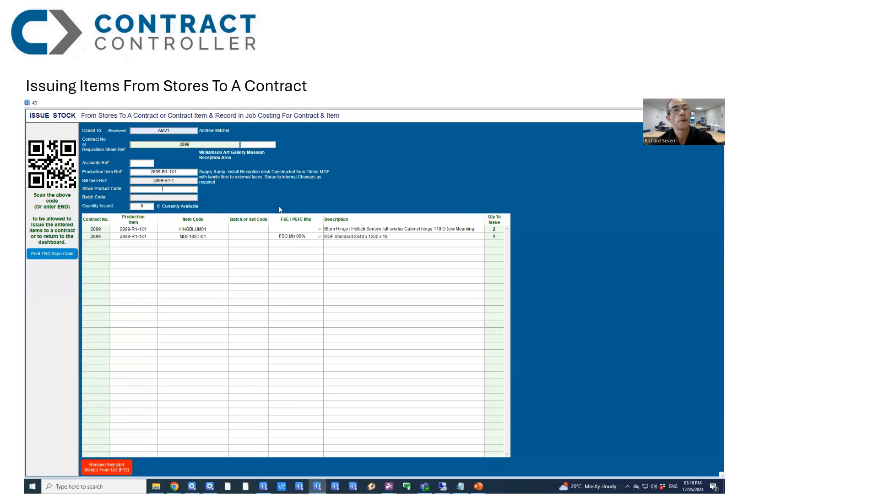
- End item entry with the code END and issue all listed items to the contract with a Standard Workshop transaction sheet
type("END")
key("Return")
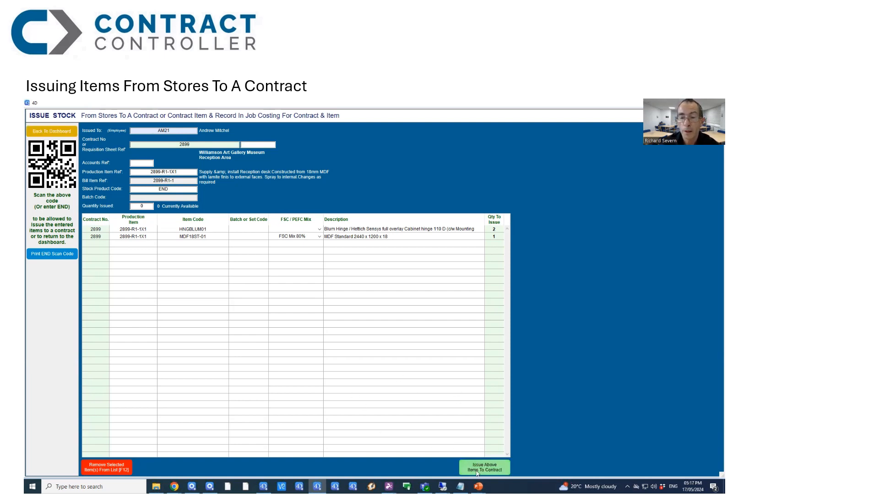
left_click(491, 470)
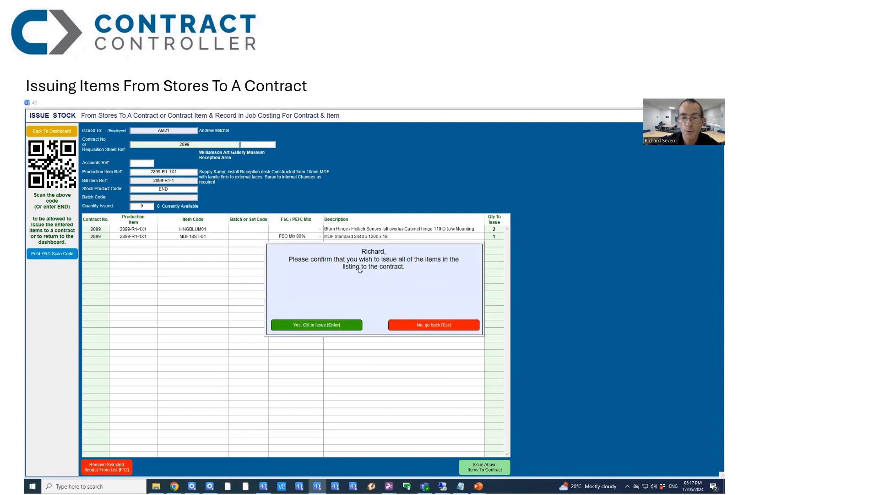
left_click(321, 325)
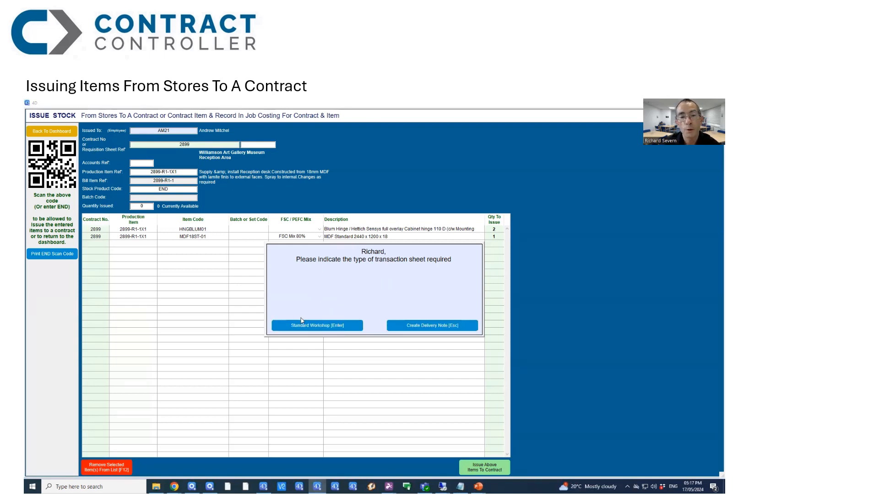
left_click(312, 326)
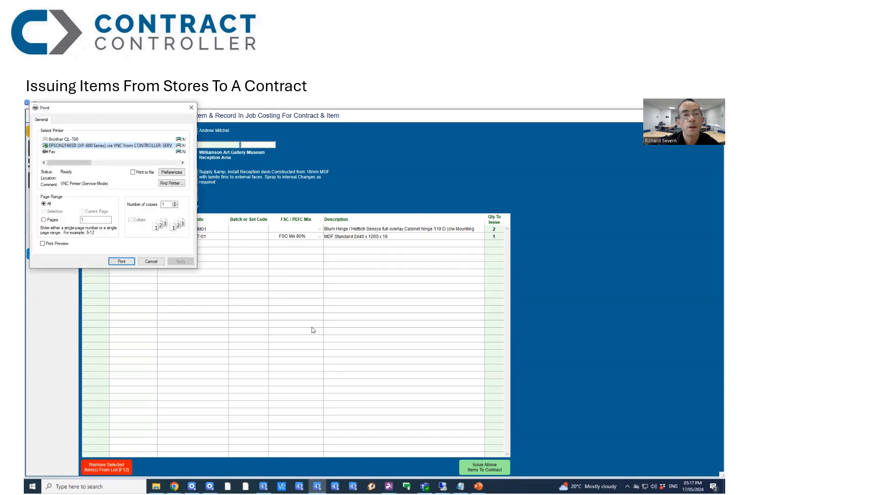
- Set the printer's paper size to A4 in the advanced printing preferences
left_click(169, 174)
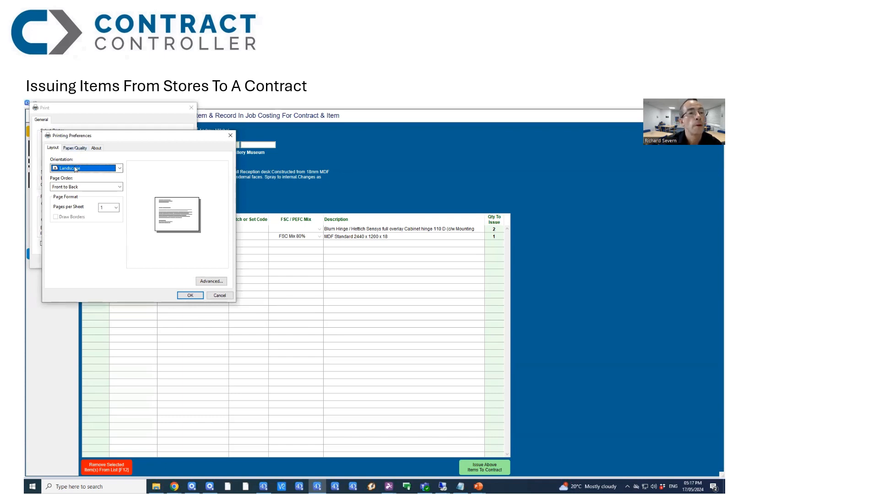
left_click(205, 281)
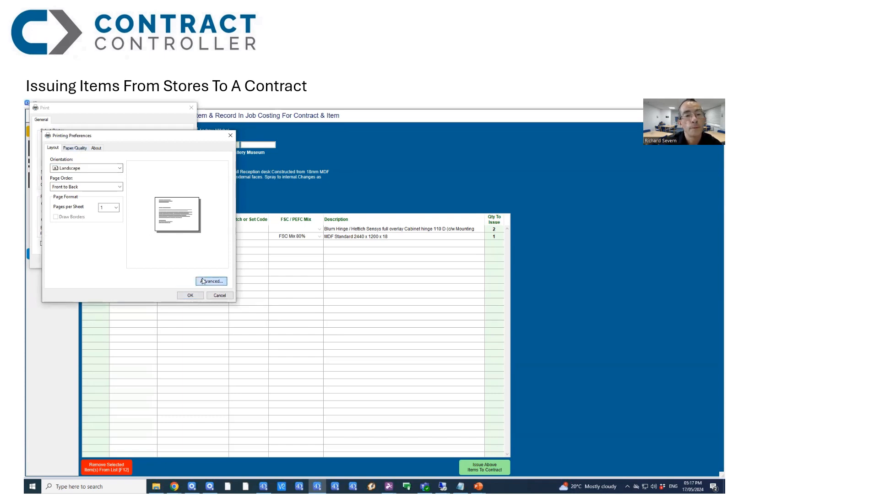
left_click(126, 184)
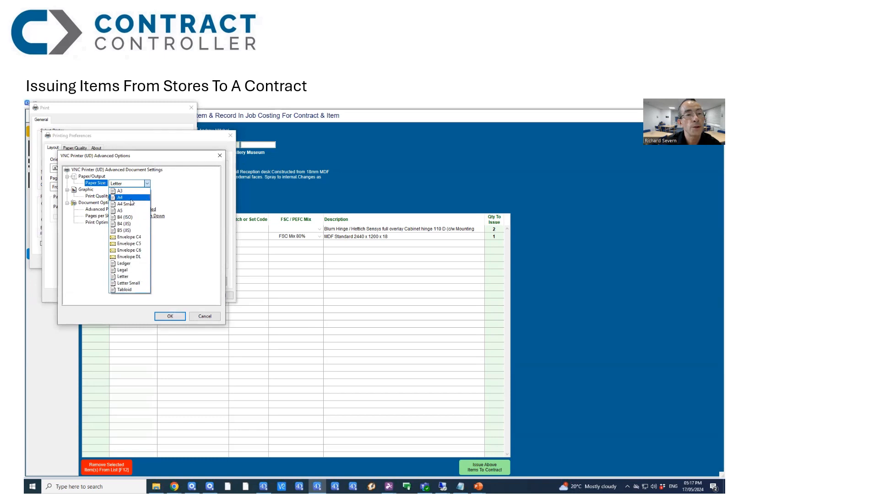
left_click(132, 202)
left_click(170, 316)
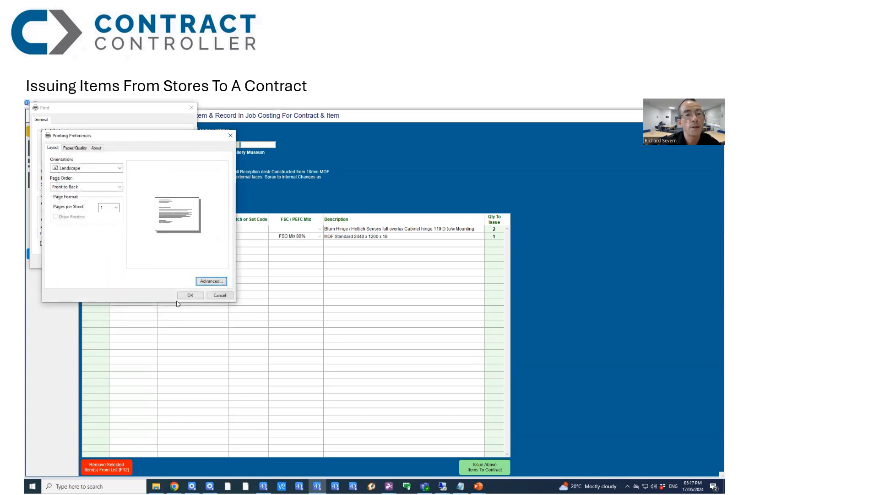
left_click(190, 295)
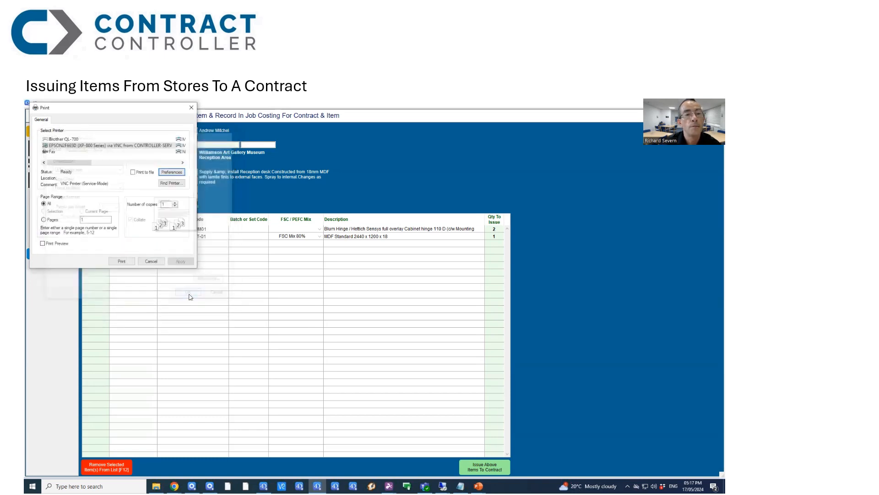
- Print the transaction sheet with Print Preview enabled, and close the previewed sheet
left_click(56, 246)
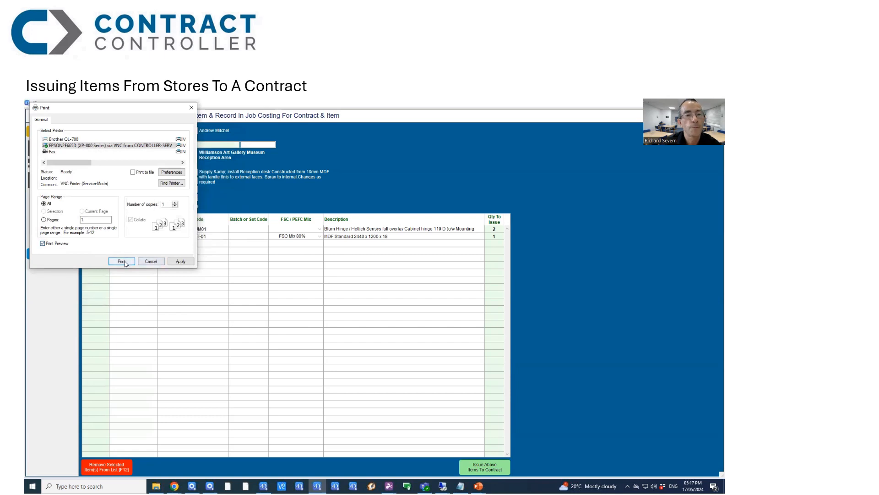
left_click(123, 261)
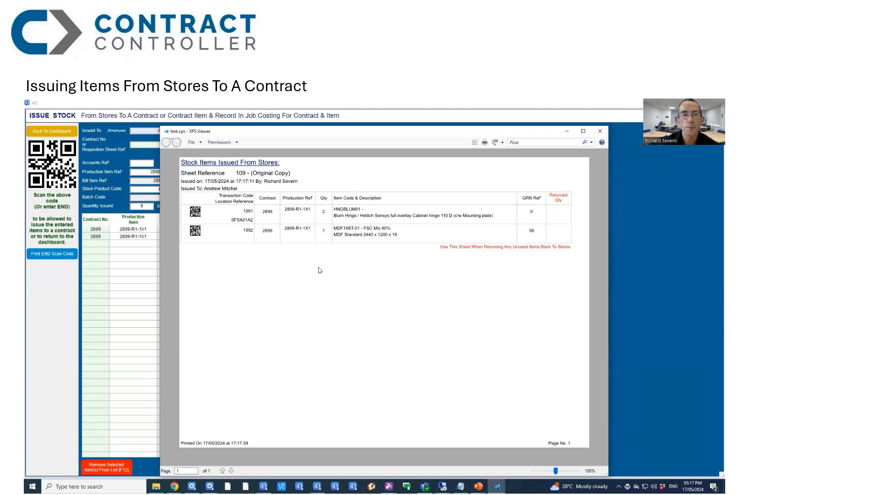
left_click(601, 132)
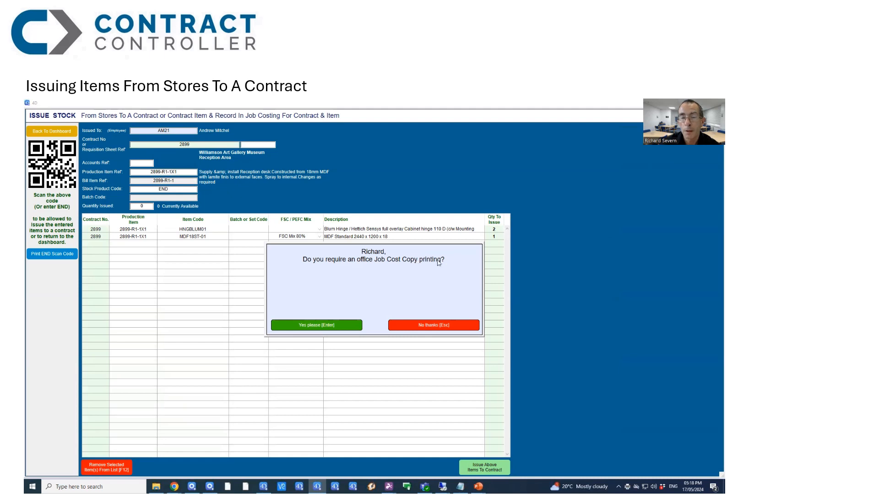
- Print the office Job Cost Copy of the issued items with a preview, and close the previewed sheet
left_click(320, 325)
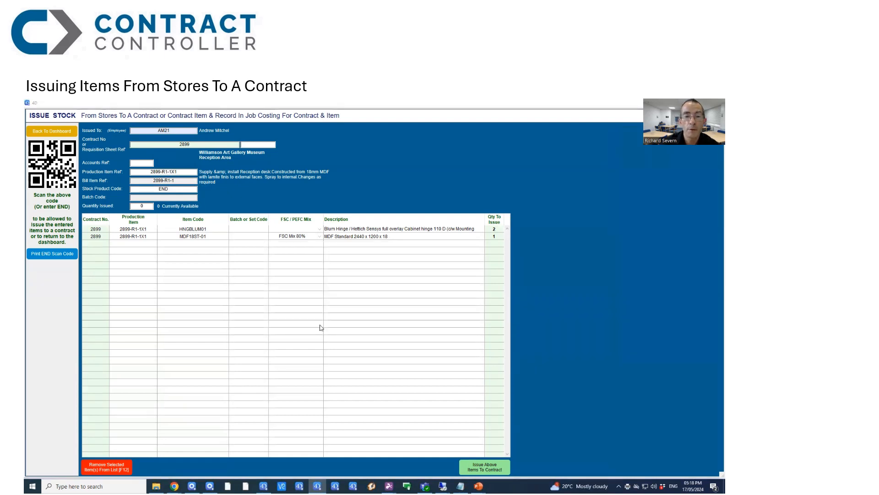
left_click(131, 262)
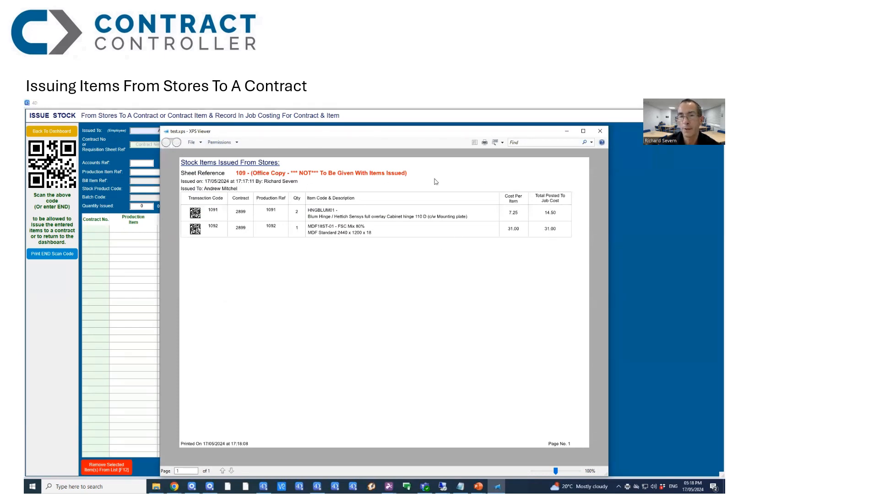
left_click(600, 132)
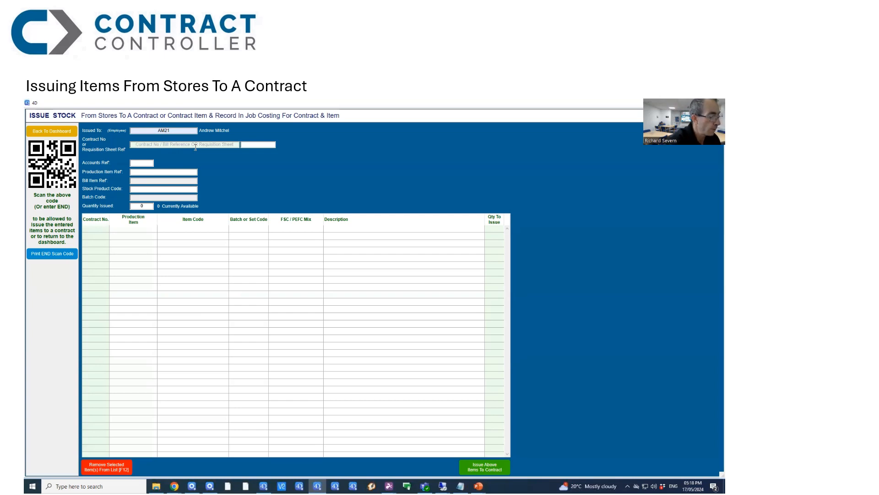
- List one HNGBLUM01 and two MDF18ST-01 for issue to production item 2899-R1-1X1 on contract 2899
type("2899-R1-1X1")
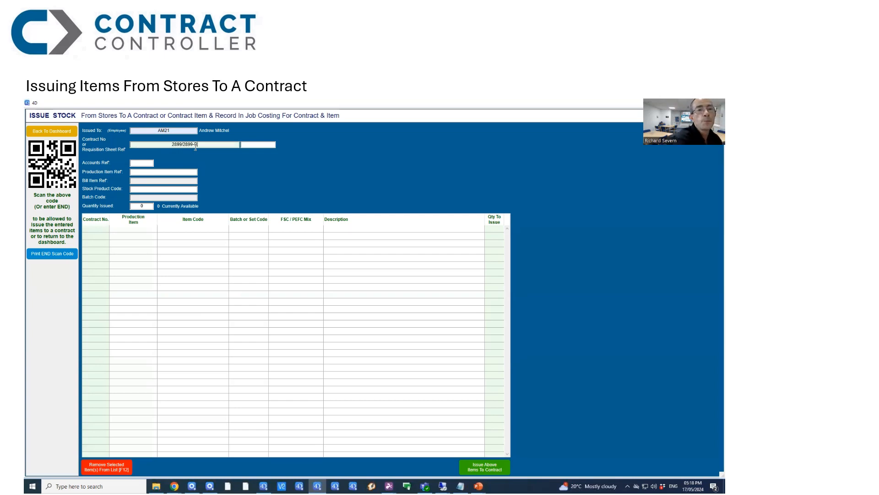
key("Return")
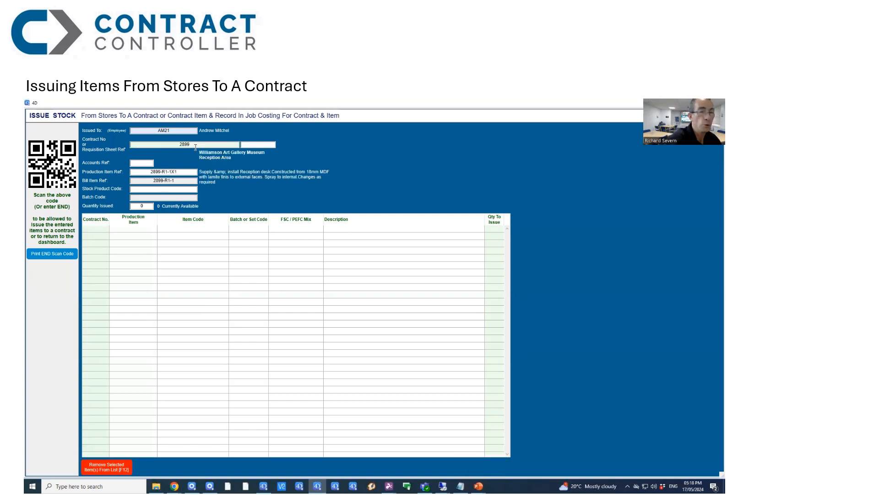
type("HNGBLUM01")
key("Return")
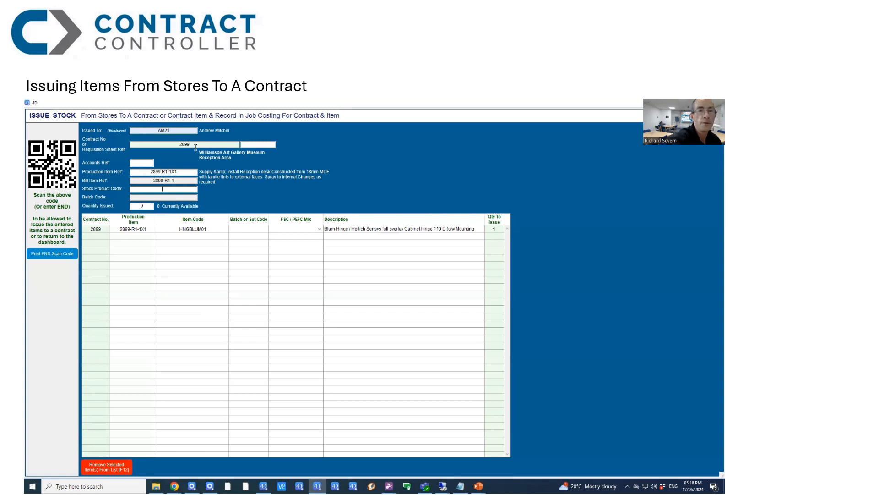
type("MDF18ST-01")
key("Return")
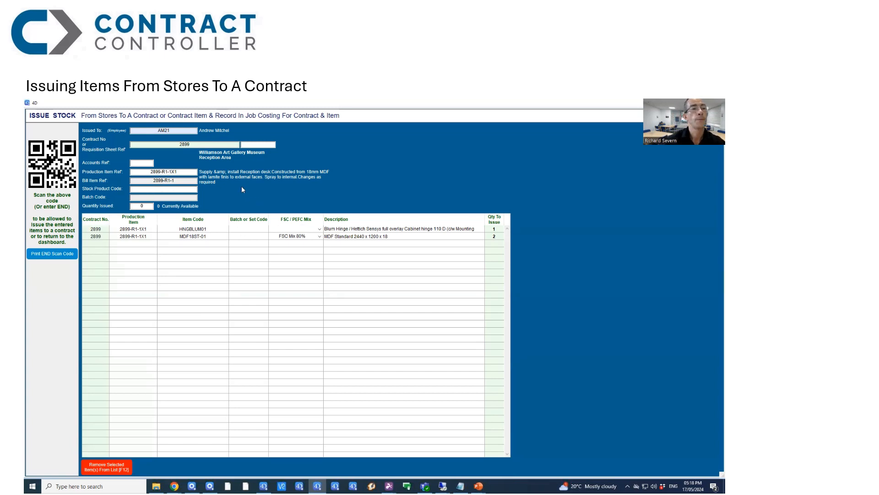
- End item entry with the code END and issue all listed items to the contract, creating a delivery note as the transaction sheet
type("END")
key("Return")
left_click(479, 469)
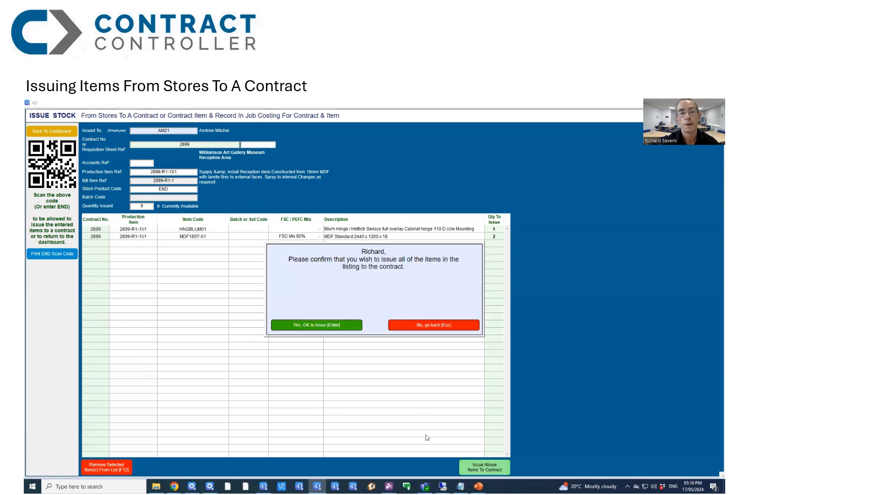
left_click(333, 329)
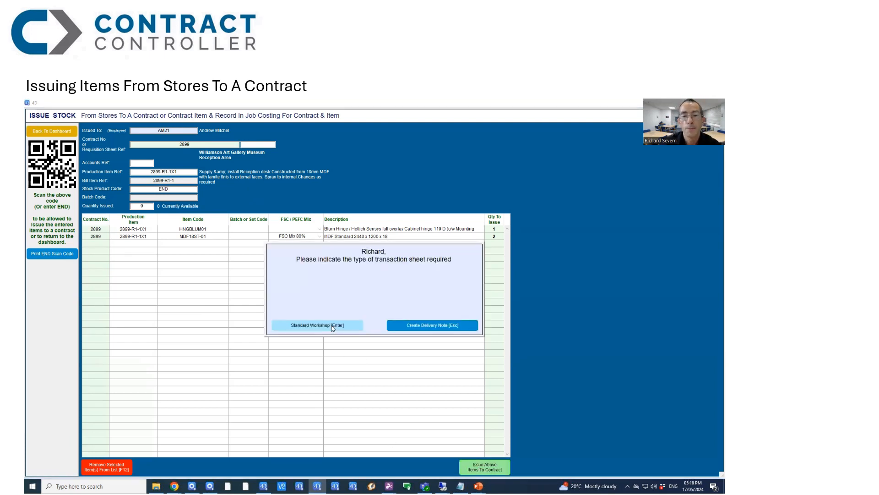
left_click(426, 328)
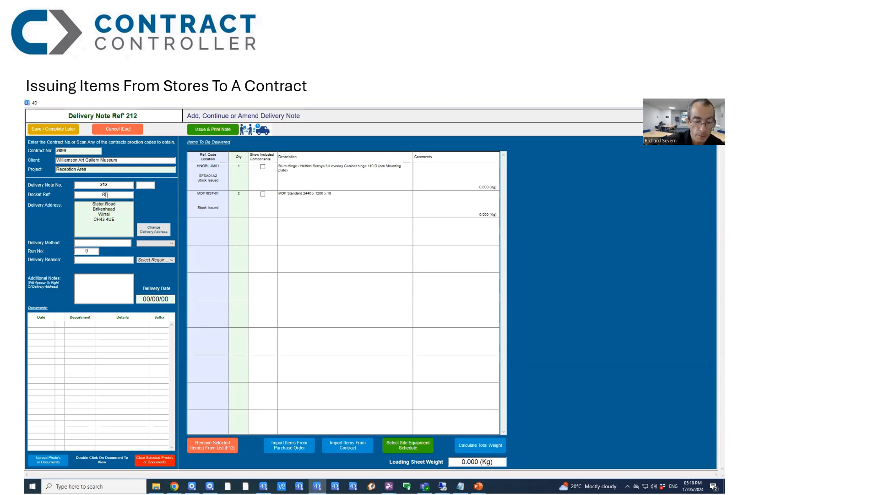
- Fill in the delivery note with docket reference RJ002, delivery method Van / Lorry, reason Standard Delivery and delivery date 17/05/2024
type("RJ002")
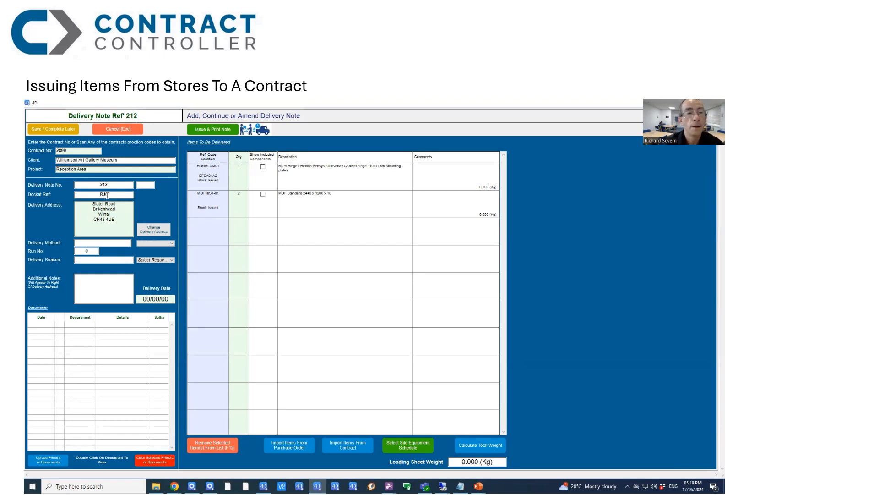
left_click(160, 244)
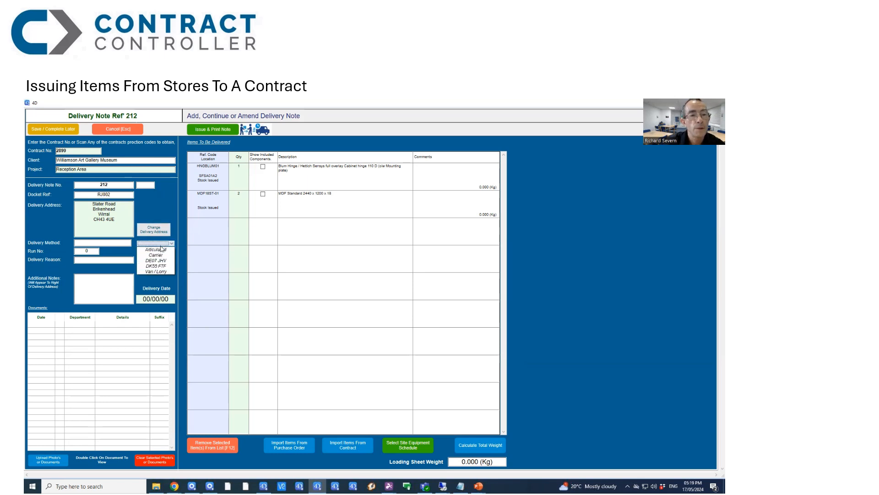
left_click(158, 271)
left_click(156, 260)
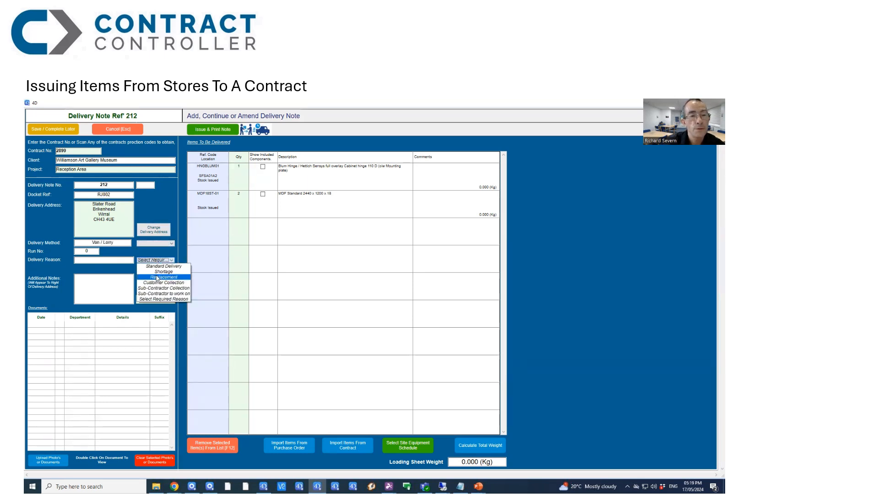
left_click(161, 266)
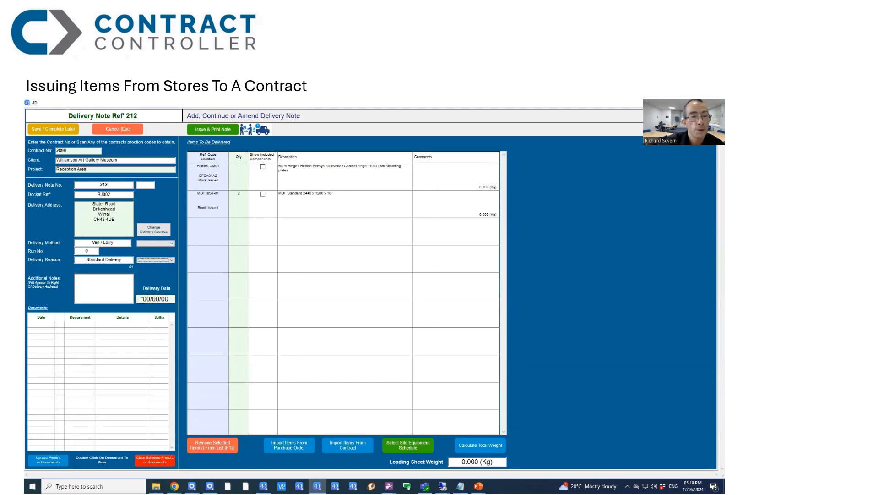
left_click(154, 299)
type("17/05/")
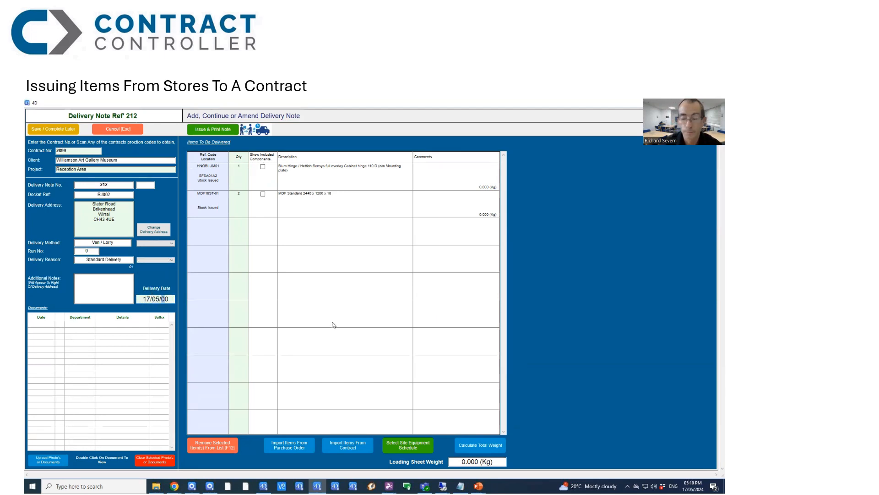
type("2024")
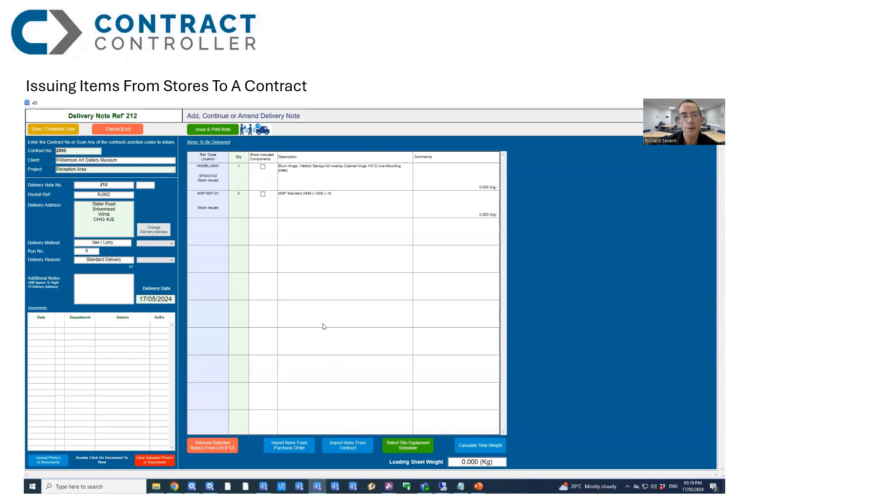
- Add product MDF18ST-01 with a quantity of 1 as an extra line on the delivery note
left_click(328, 241)
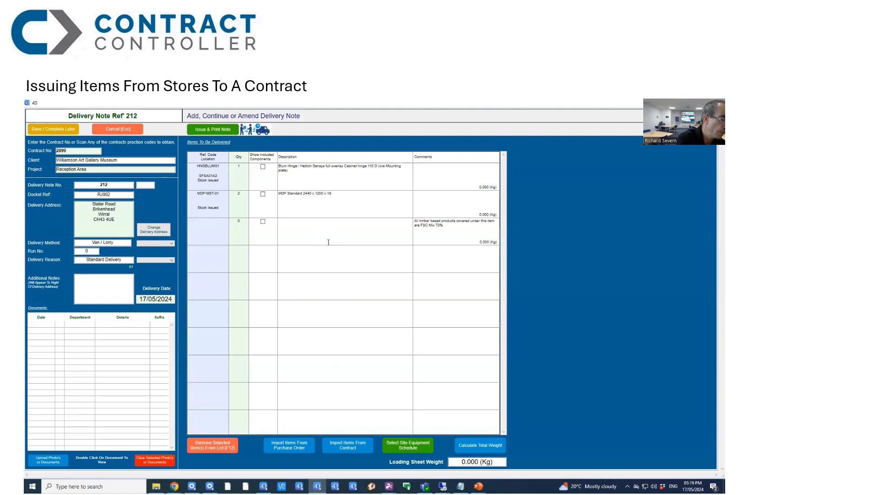
type("MDF18ST-01")
key("Return")
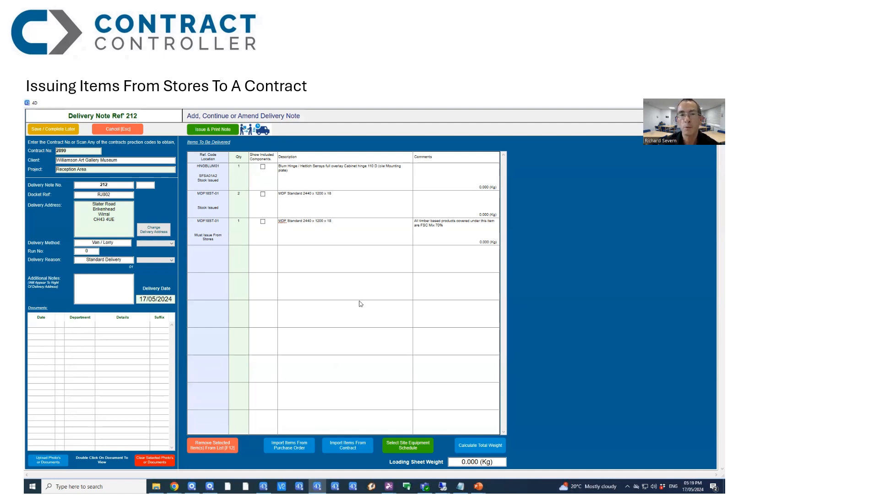
- Remove the extra MDF18ST-01 line marked Must Issue From Stores from the delivery note
left_click(299, 227)
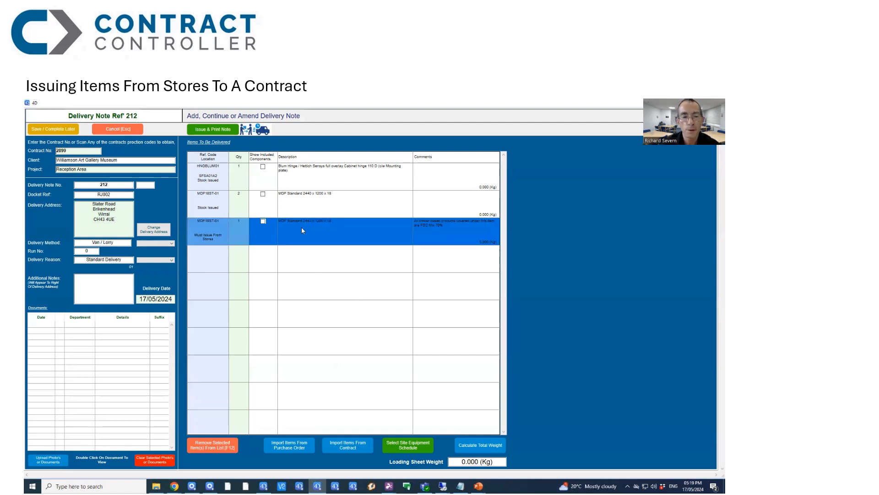
left_click(212, 446)
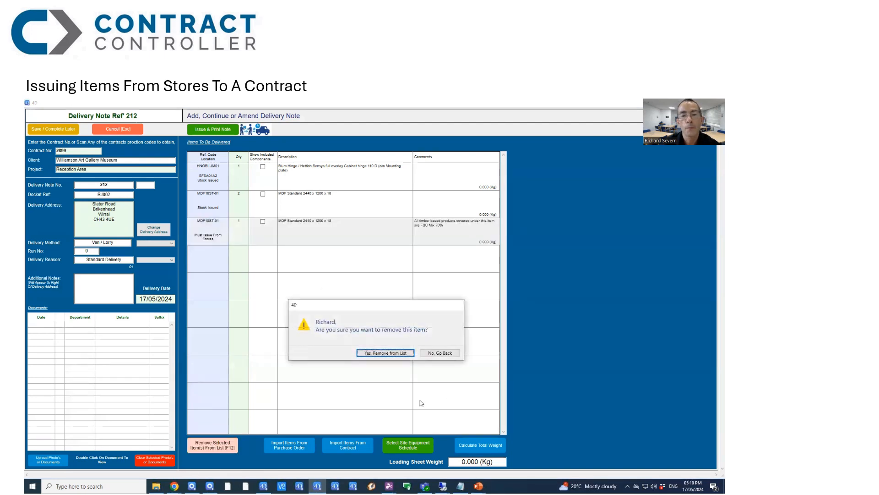
left_click(385, 352)
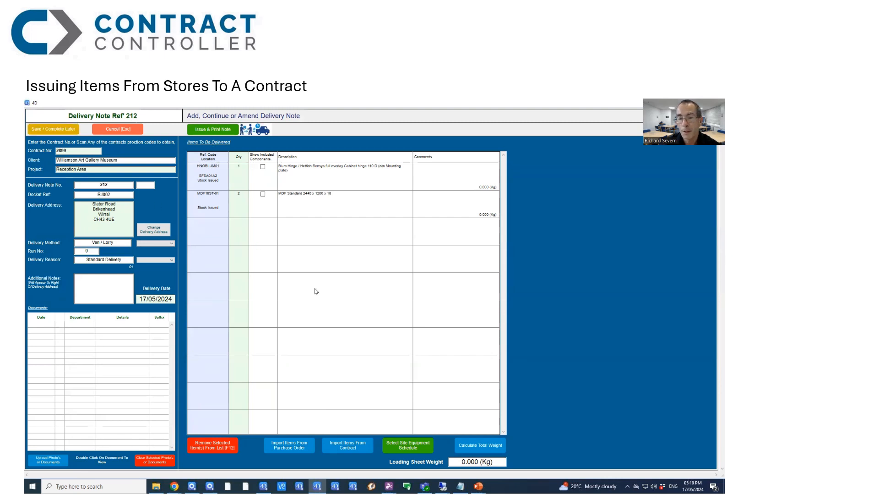
- Issue and print the delivery note, check and close its preview, and decline the office Job Cost Copy
left_click(202, 132)
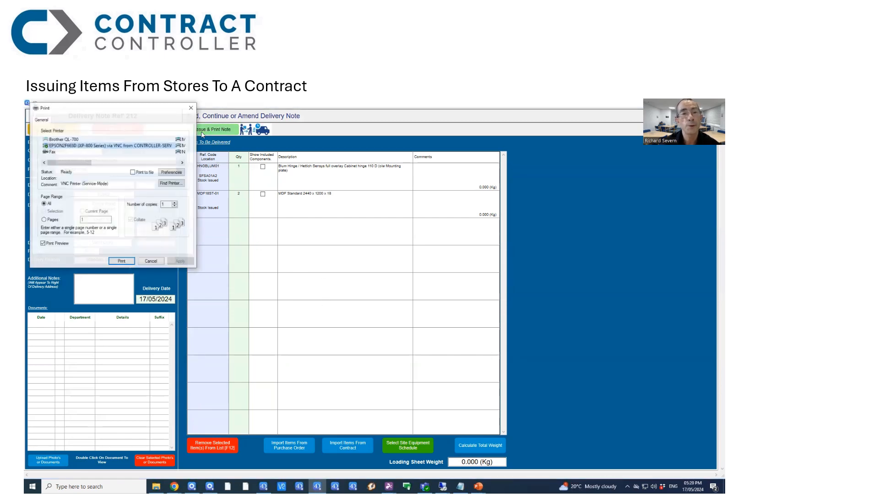
left_click(122, 261)
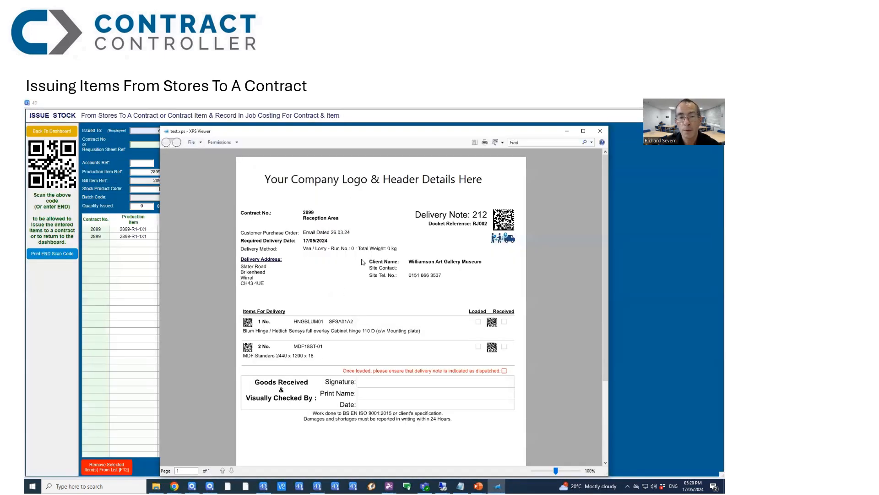
scroll(363, 262, "down", 2)
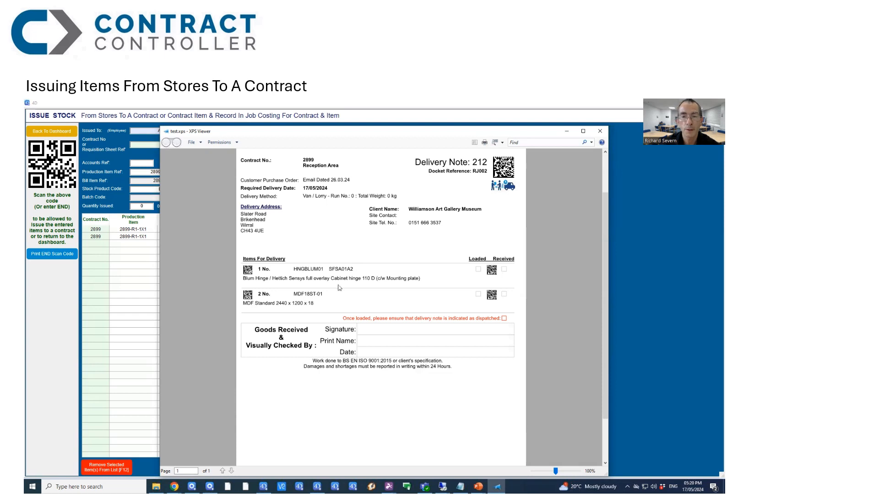
left_click(600, 131)
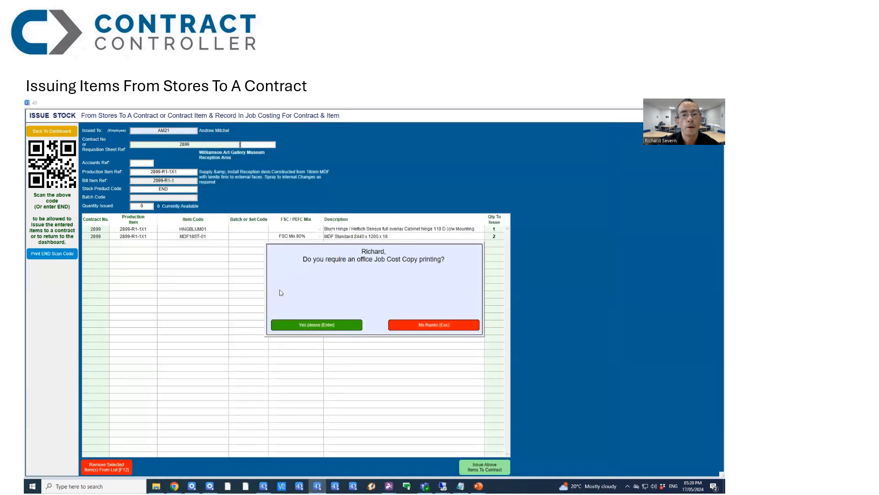
left_click(425, 325)
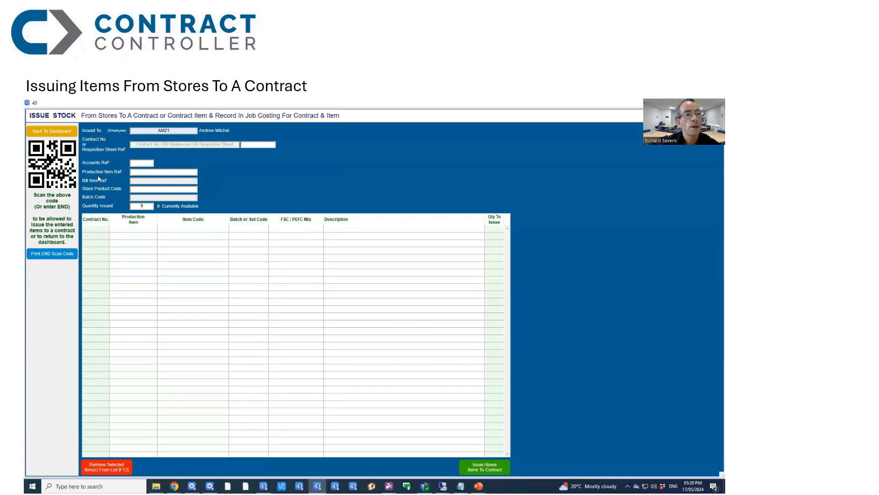
- Start a new stock issue from the dashboard, enter the employee code and production item 2899-R1-1X1, and list one HNGBLUM01
left_click(54, 132)
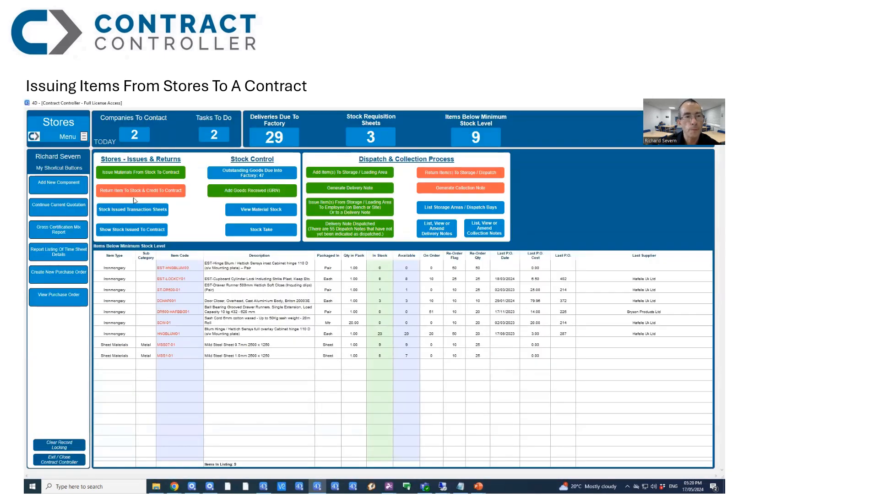
left_click(127, 177)
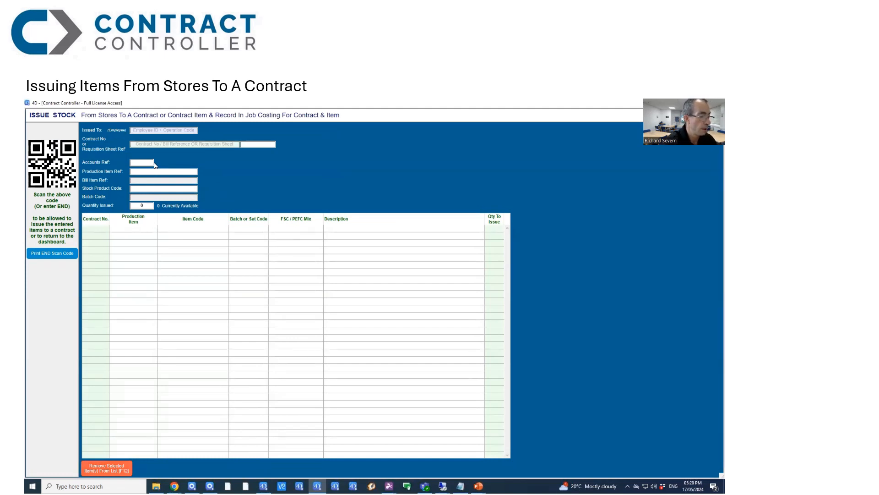
type("AM21")
key("Return")
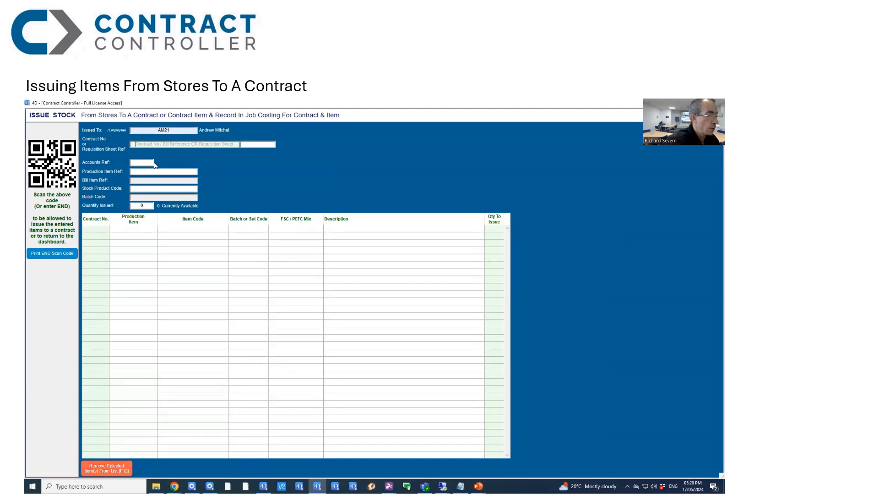
type("2899-R1-1X1")
key("Return")
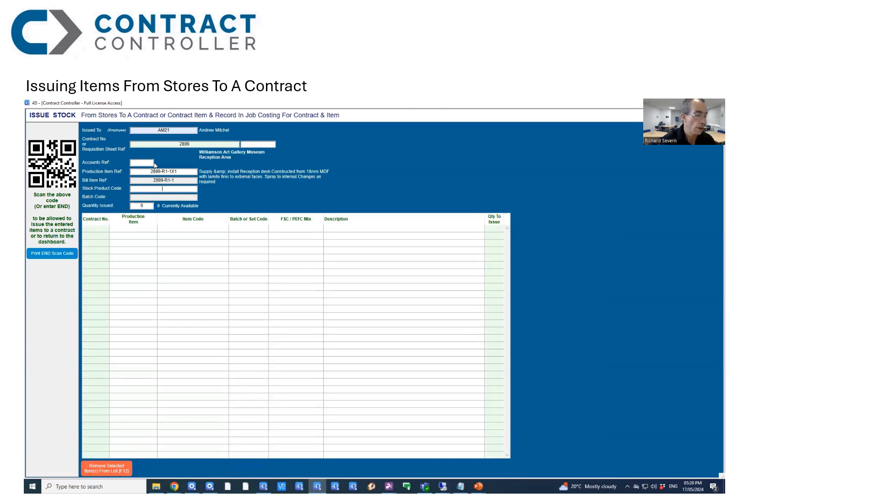
type("HNGBLUM01")
key("Return")
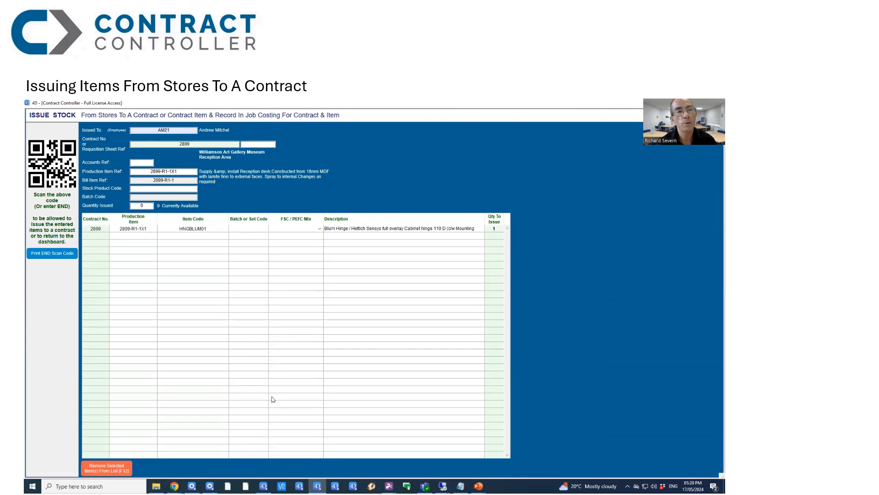
- End item entry with the code END and return to the dashboard, saving the unissued list for the next session
type("END")
key("Return")
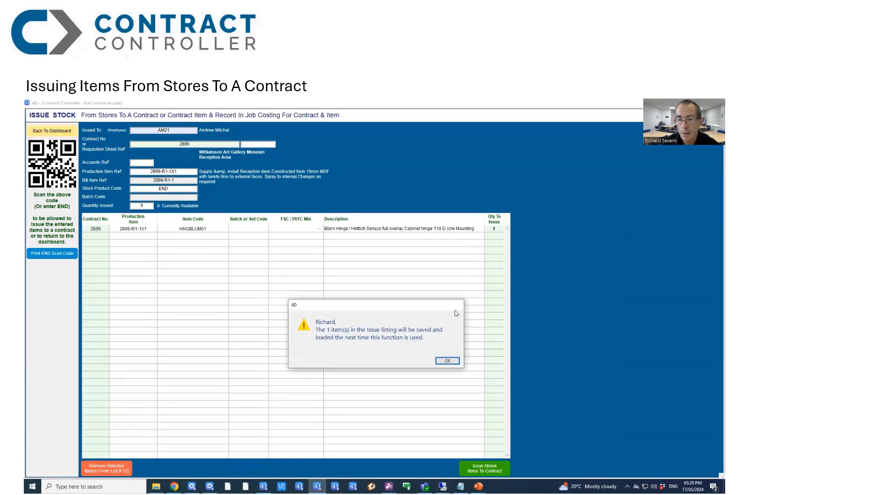
left_click(447, 361)
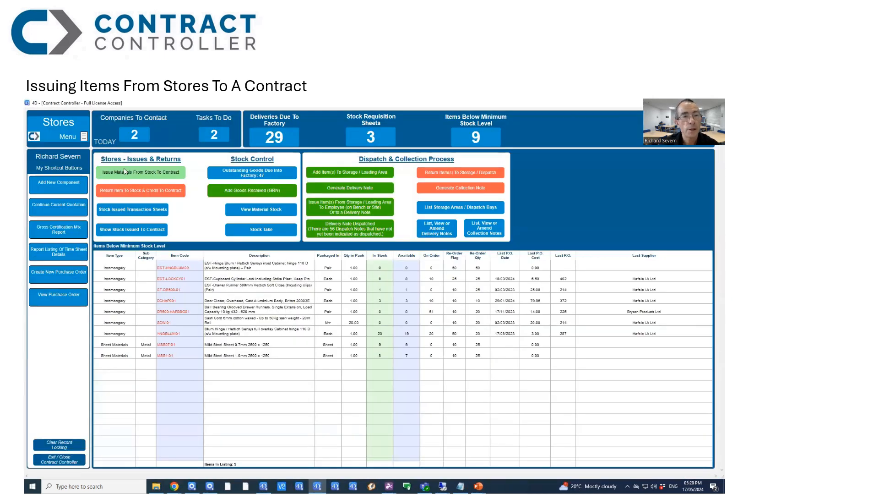
- Reopen the stock issue function with its saved list and enter production item 2899-R1-1X1
left_click(125, 174)
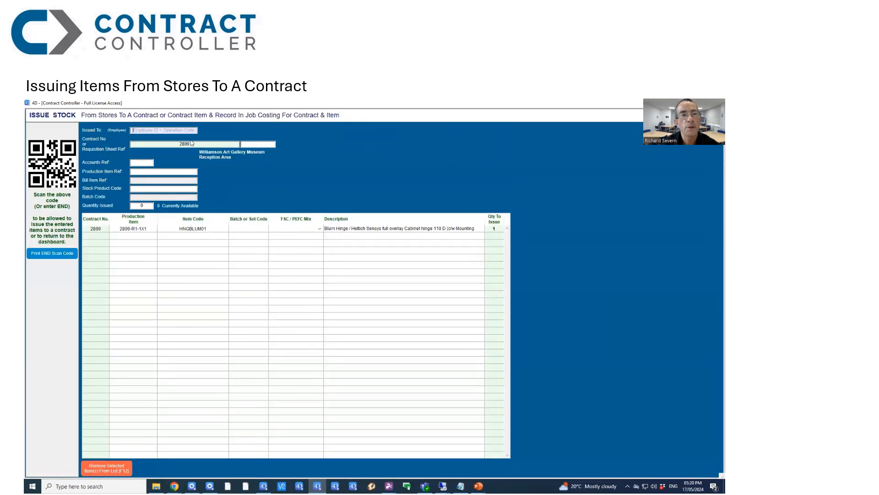
left_click(157, 142)
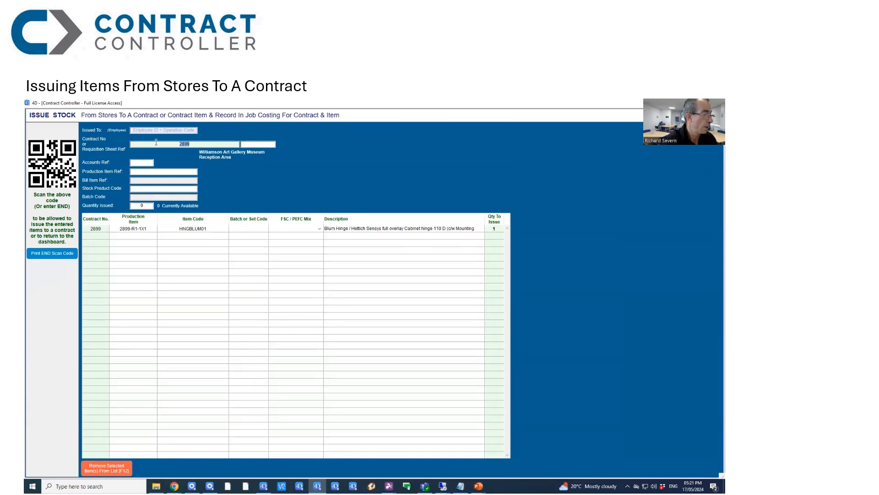
type("2899-R1-1X1")
key("Return")
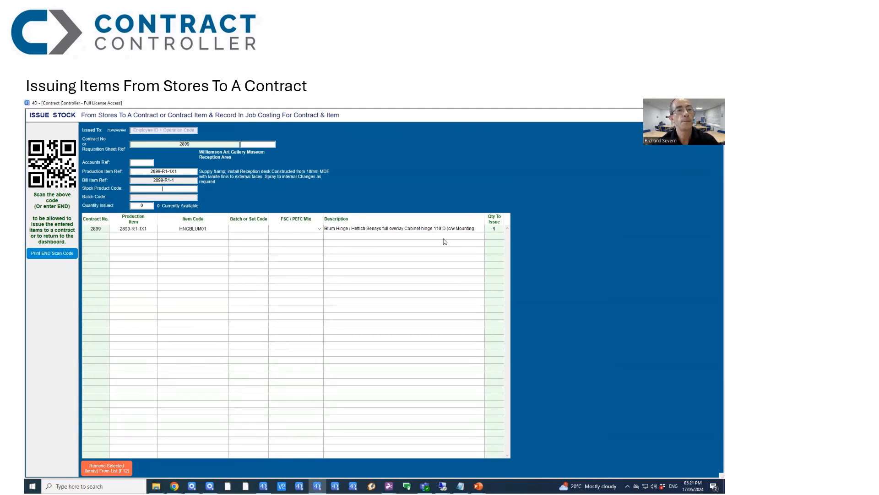
- Finish item entry with the code END and go back to the dashboard, keeping the reloaded list saved without issuing it
type("END")
key("Return")
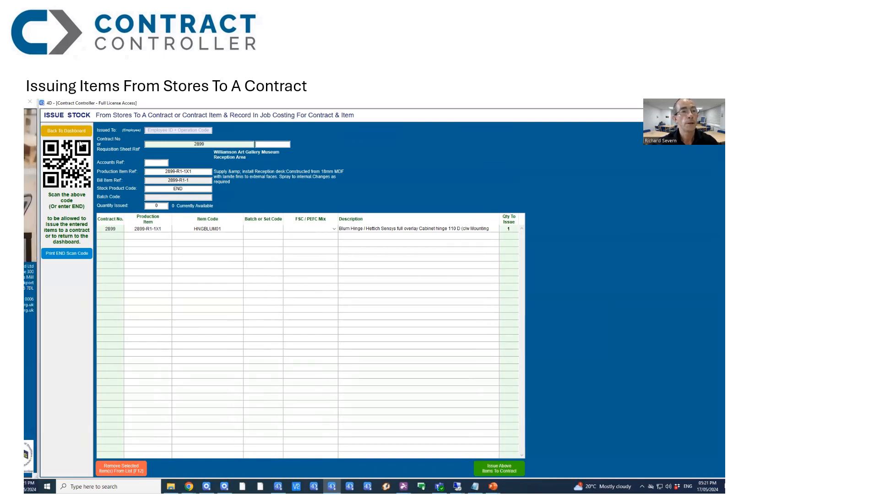
left_click(78, 132)
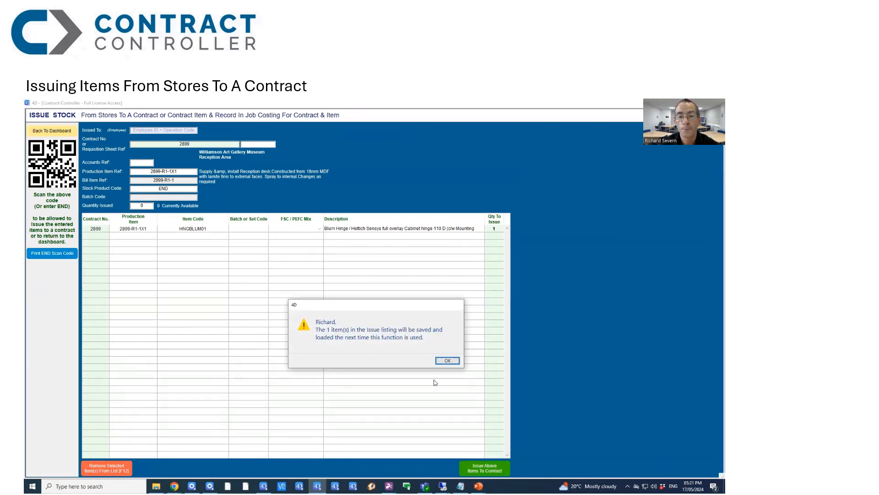
left_click(448, 361)
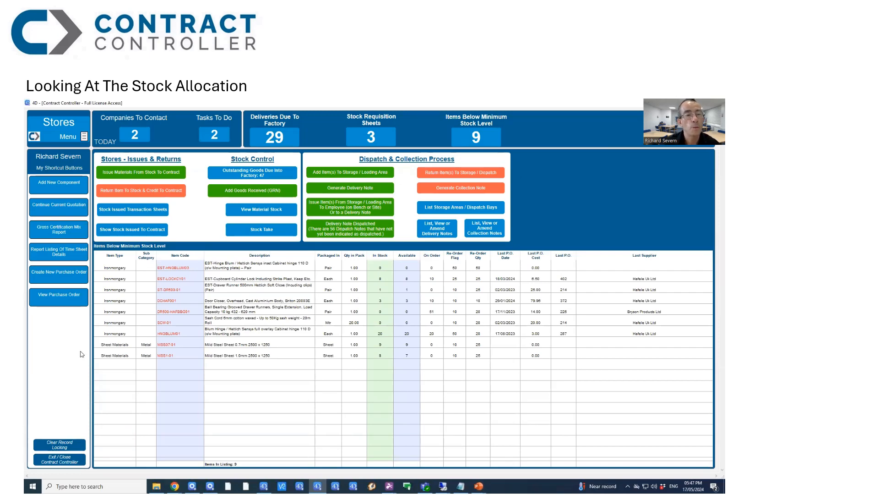
- Find item HNGBLUM01 in the materials library and open its record for amendment
left_click(70, 137)
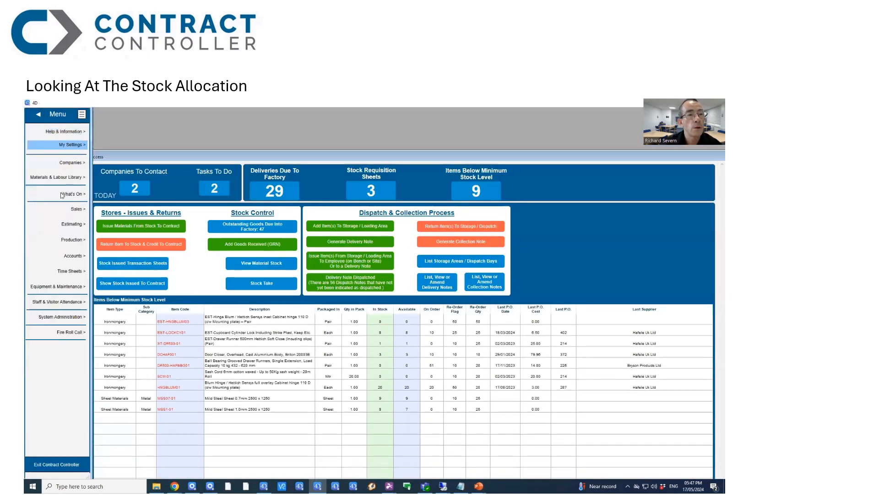
left_click(64, 179)
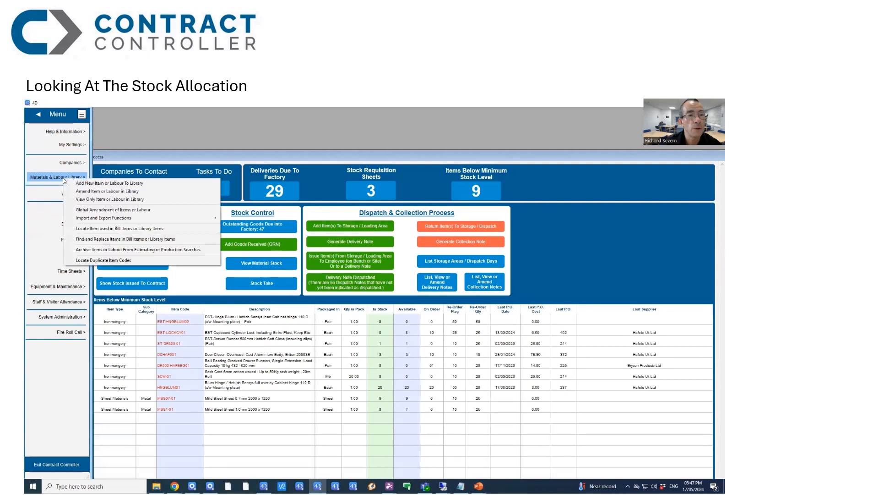
left_click(96, 191)
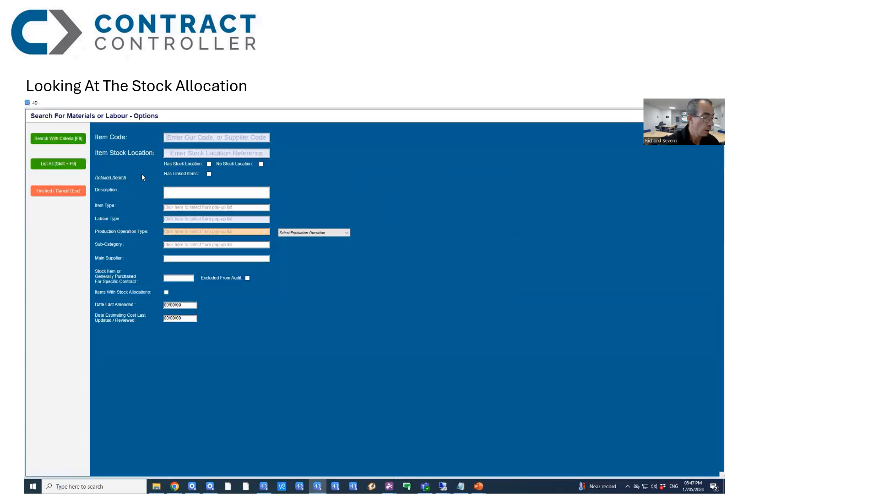
type("HNGBLUM01")
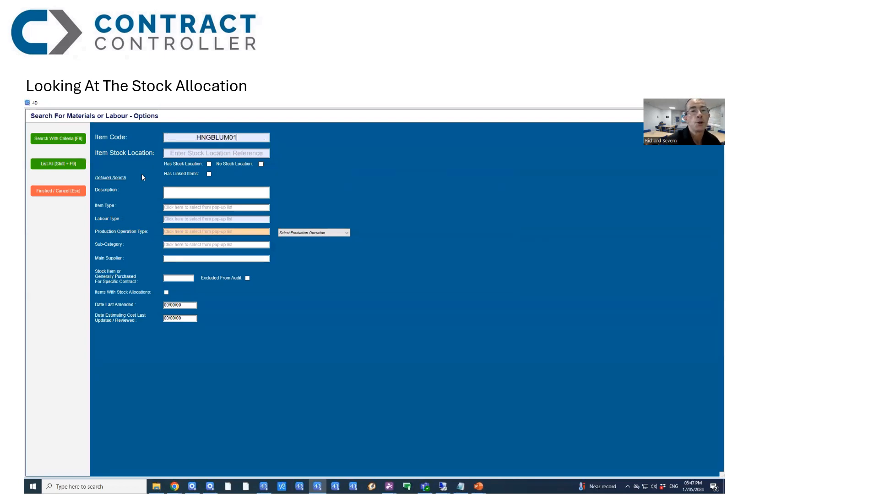
key("F9")
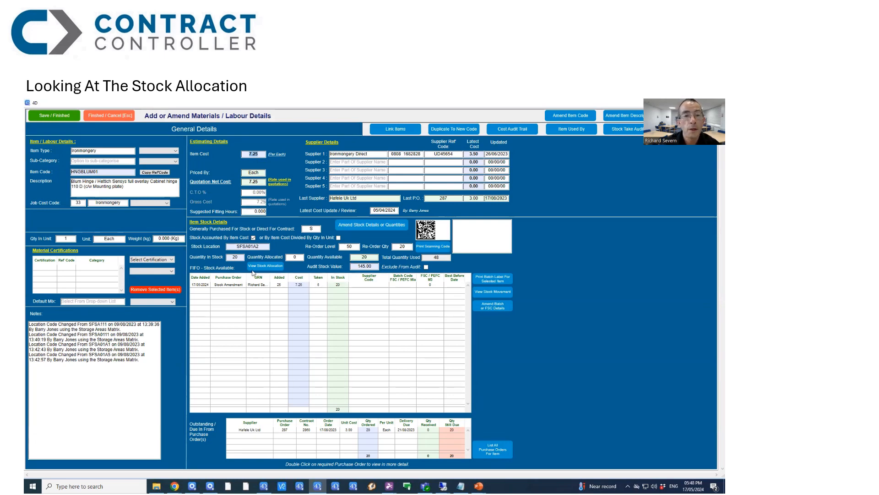
- View the stock allocation of HNGBLUM01, close its record without saving and leave the library search
left_click(266, 267)
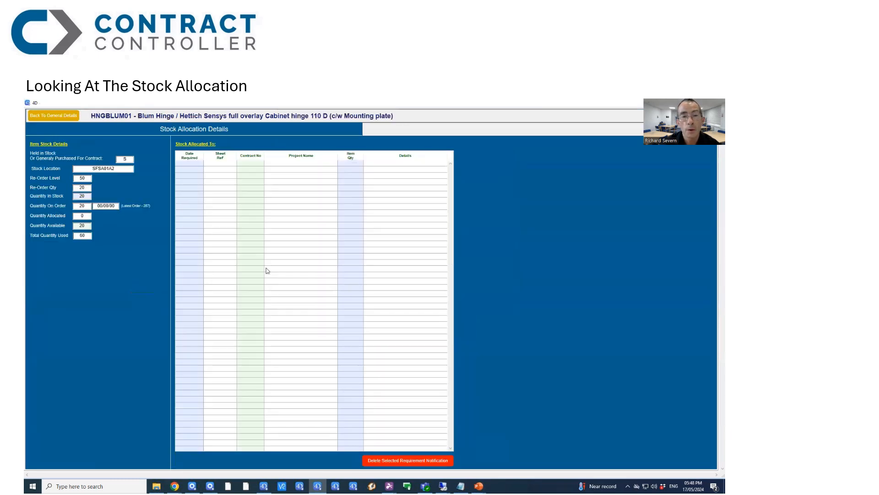
left_click(66, 116)
left_click(109, 115)
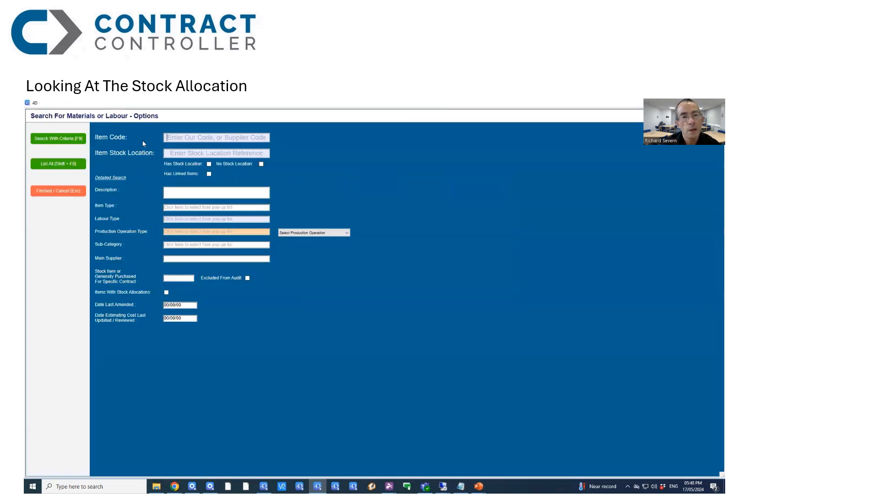
left_click(65, 193)
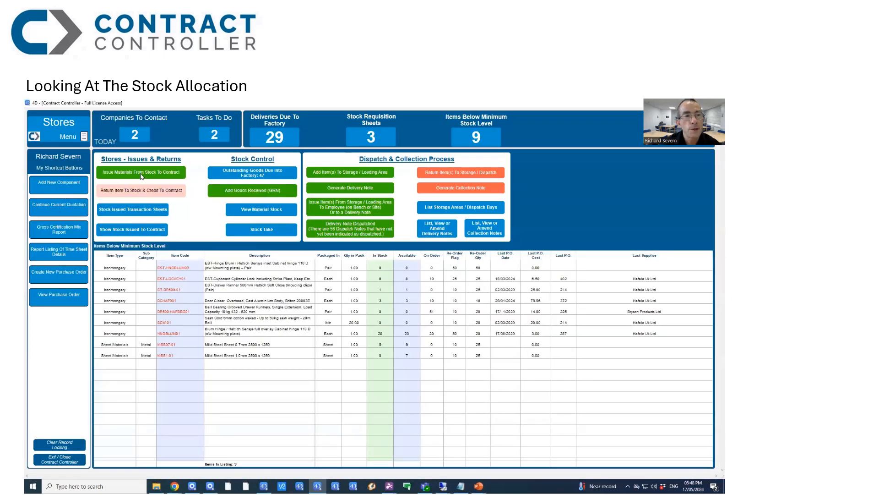
- Start a new stock issue with the employee code for contract 2899, production item 2899-R1-1X1
left_click(142, 174)
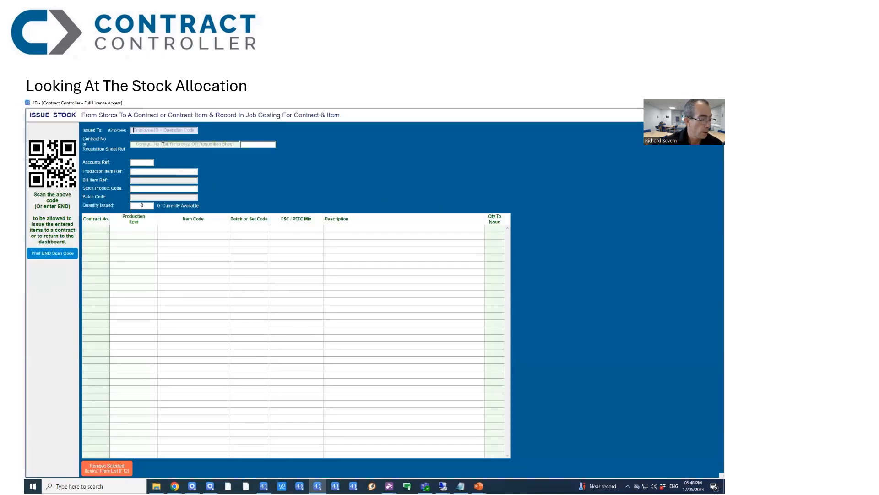
type("AM21")
key("Return")
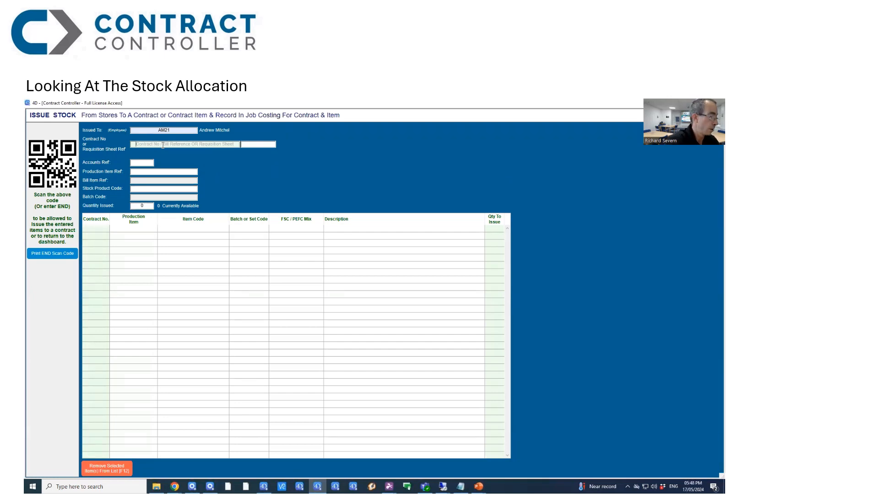
type("2899")
key("Return")
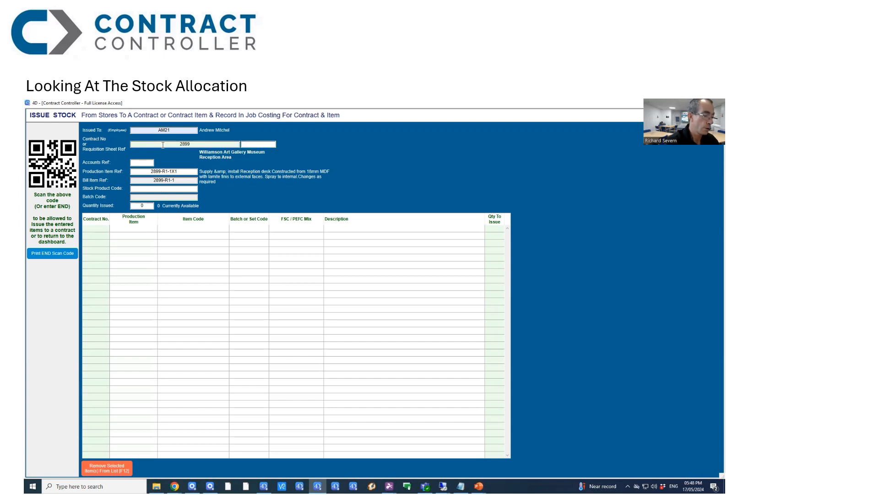
- Add stock item HNGBLUM01 to the issue list with a quantity of 2
type("HNGBLUM01")
key("Return")
type("2")
key("Return")
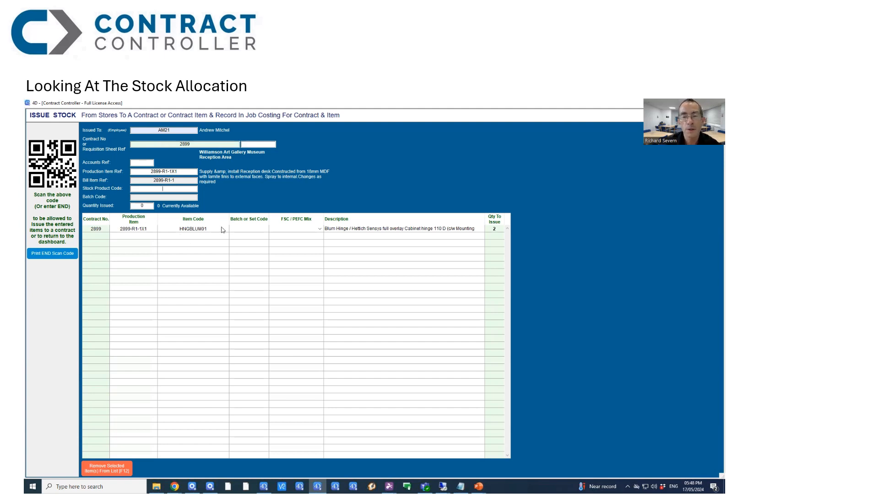
- End item entry with the code END and return to the dashboard, saving the HNGBLUM01 line unissued
type("END")
key("Return")
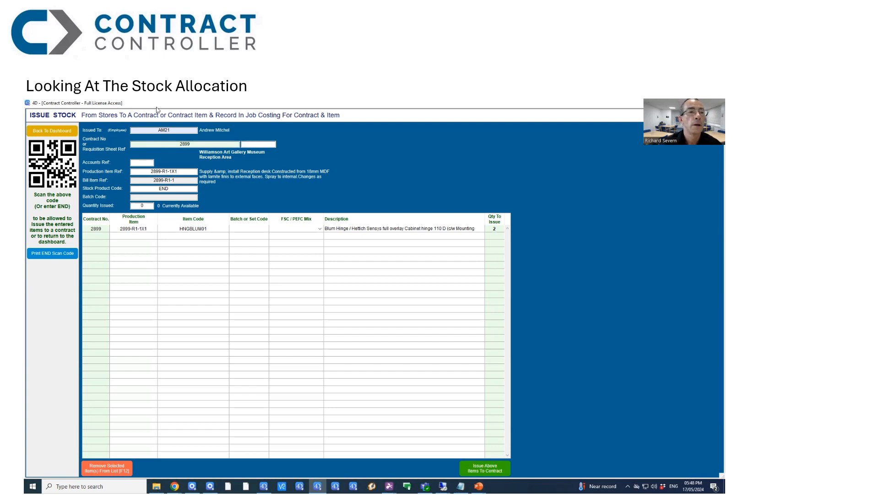
left_click(51, 131)
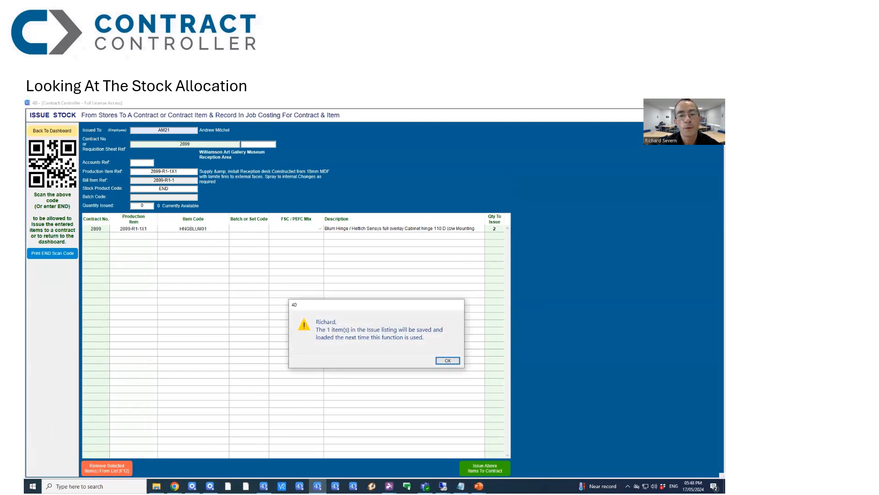
left_click(447, 361)
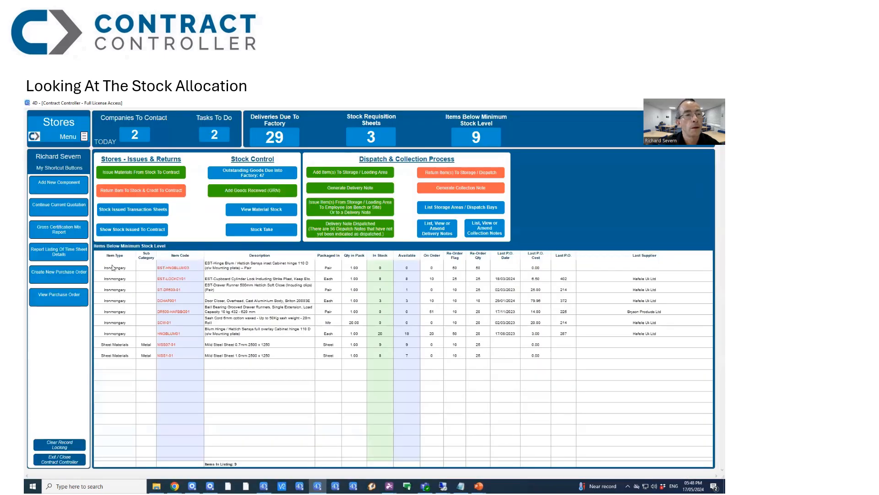
- Open the HNGBLUM01 record in the materials library again to check its allocated and available quantities
left_click(70, 137)
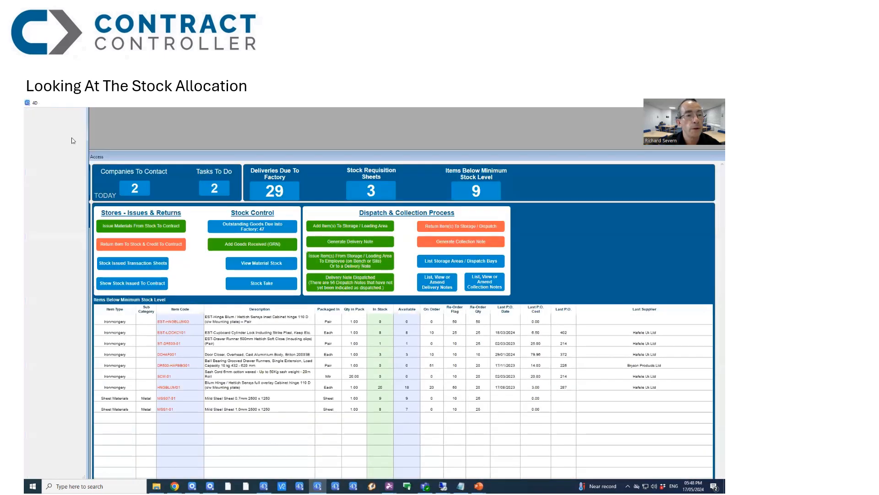
left_click(63, 179)
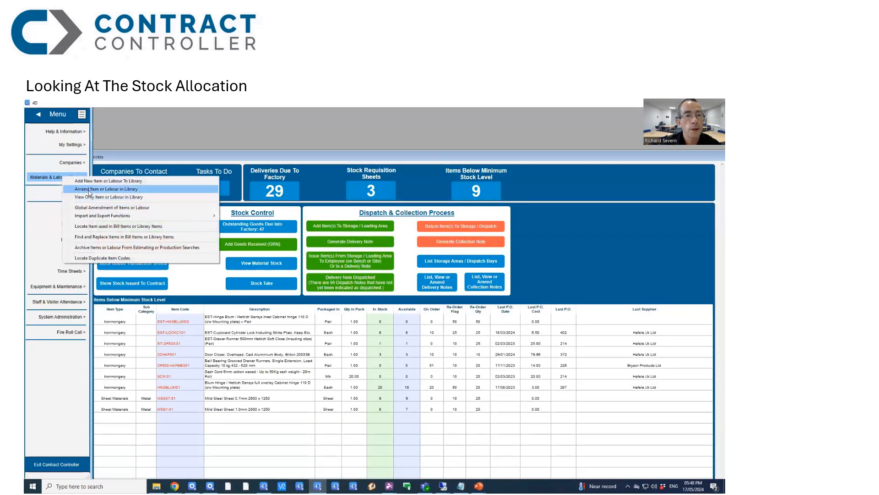
left_click(90, 193)
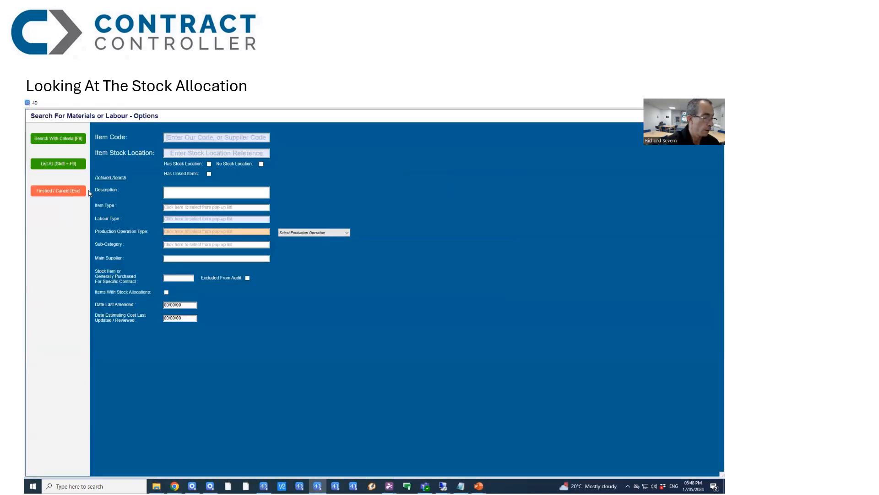
type("HNGBLUM01")
key("Return")
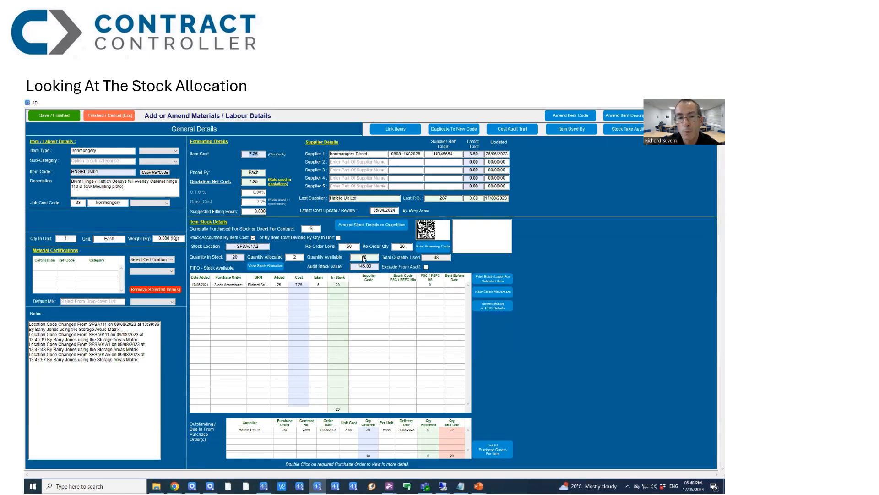
- Examine which contract the HNGBLUM01 stock is allocated to, then cancel out of the record and the library search
left_click(265, 265)
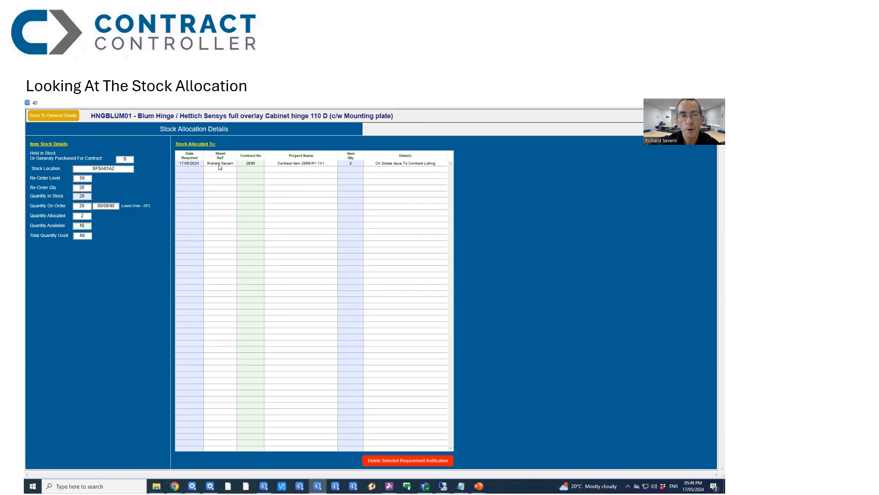
left_click(53, 117)
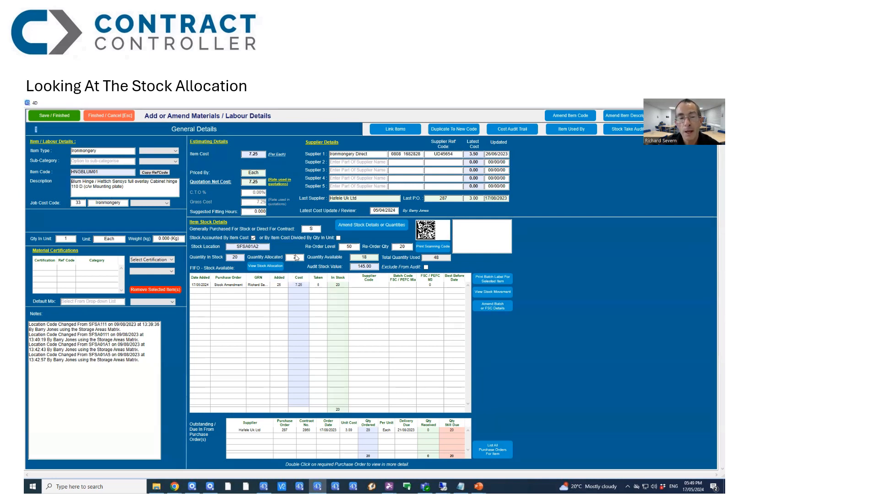
left_click(107, 117)
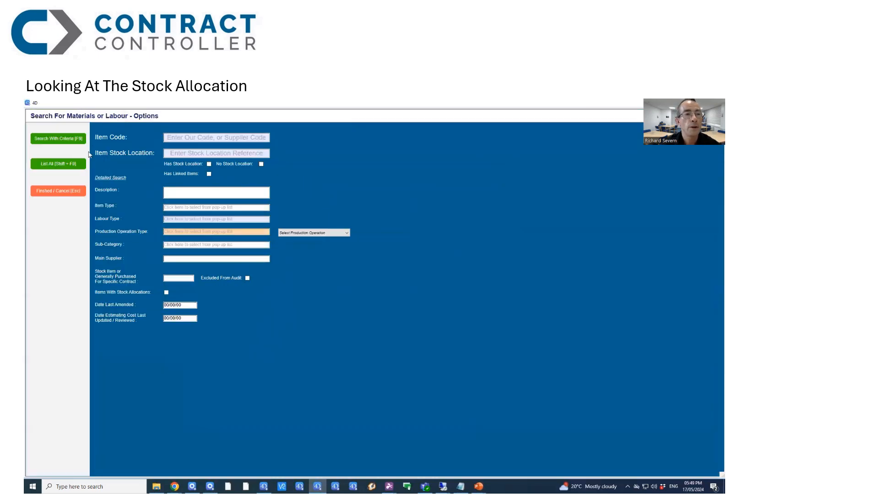
left_click(67, 192)
- Reload the saved stock issue list and enter the employee code and production item 2899-R1-1X1
left_click(158, 225)
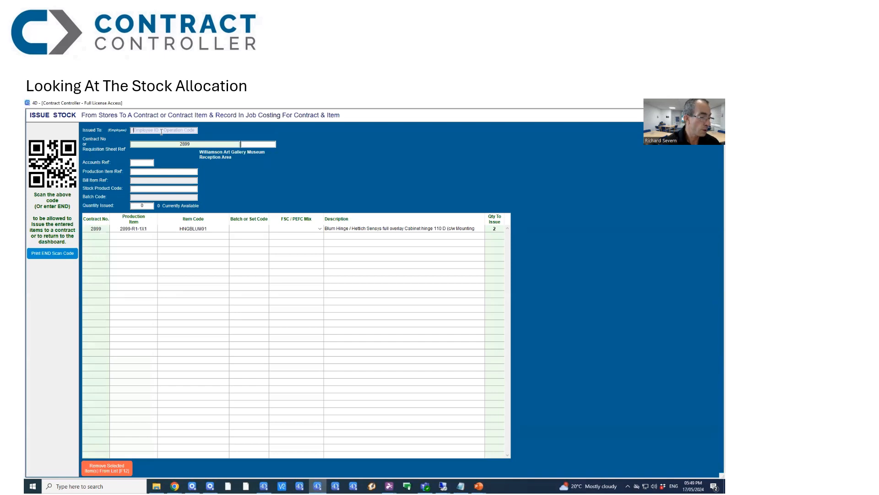
type("AM21")
key("Return")
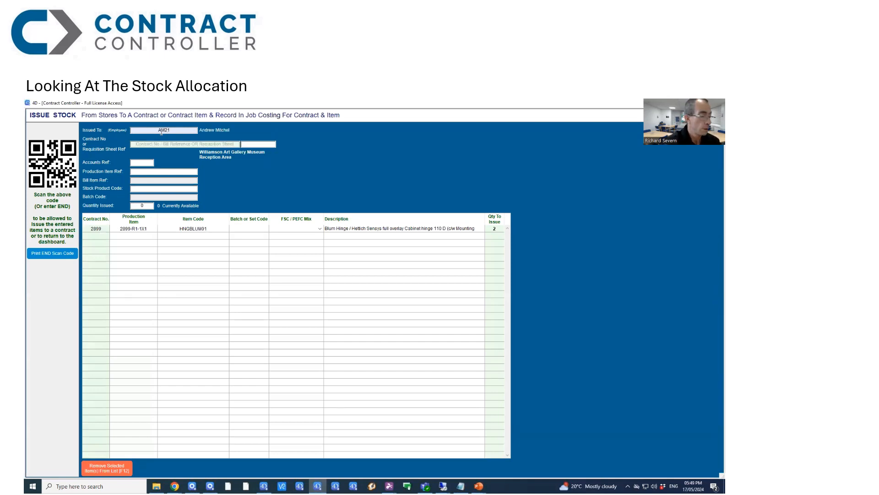
type("2899-R1-1X1")
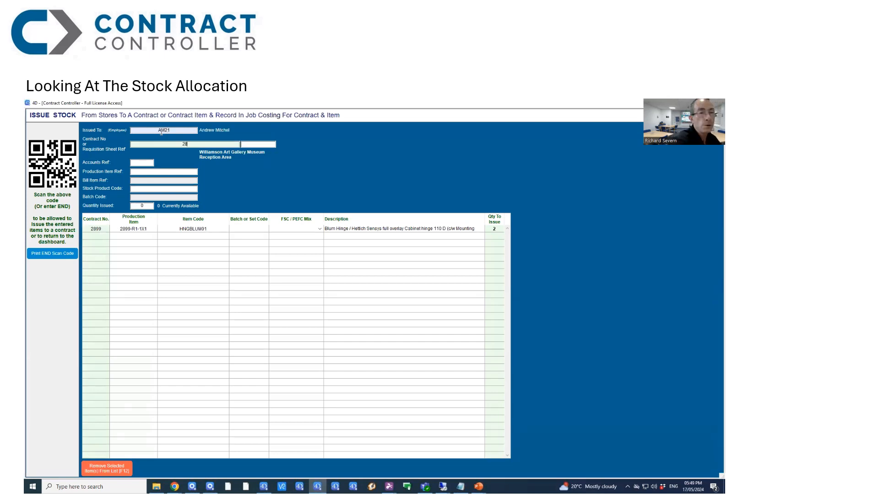
key("Return")
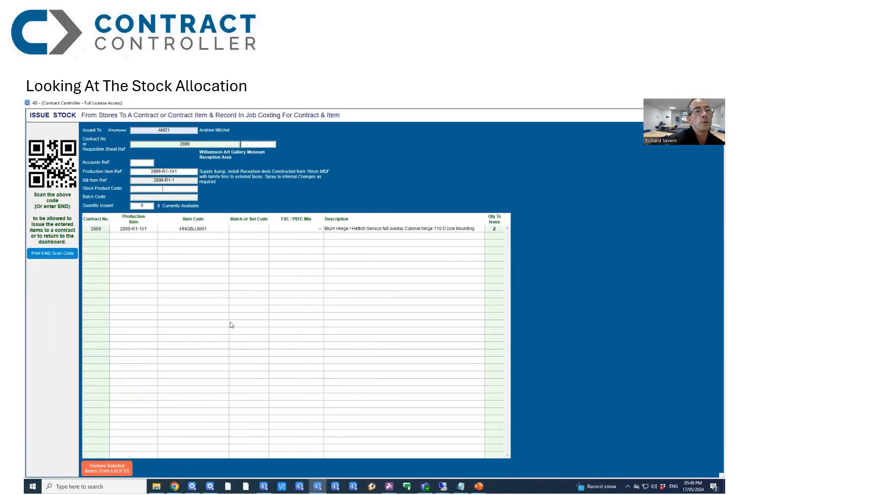
- End item entry with the code END and confirm issuing all listed items to the contract
type("END")
key("Return")
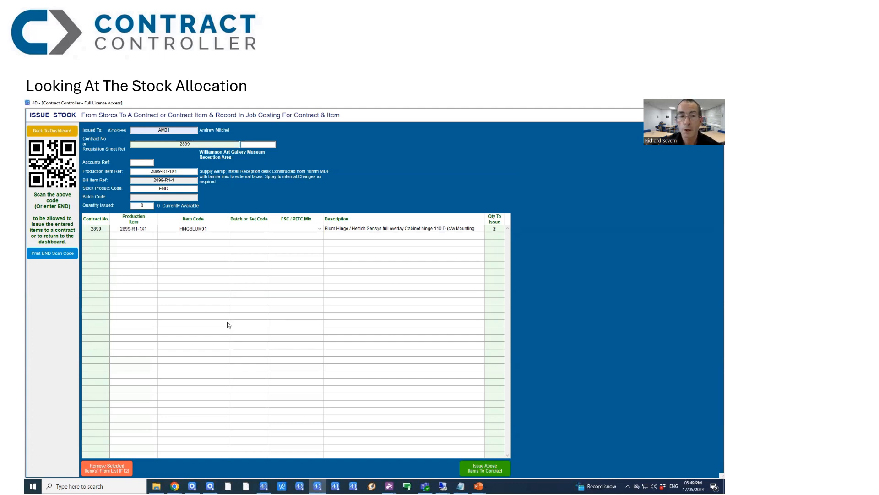
left_click(470, 464)
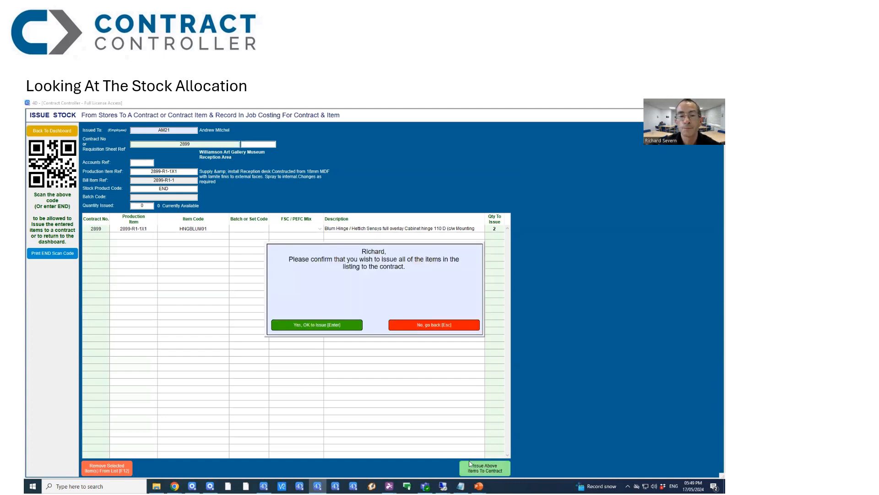
left_click(334, 325)
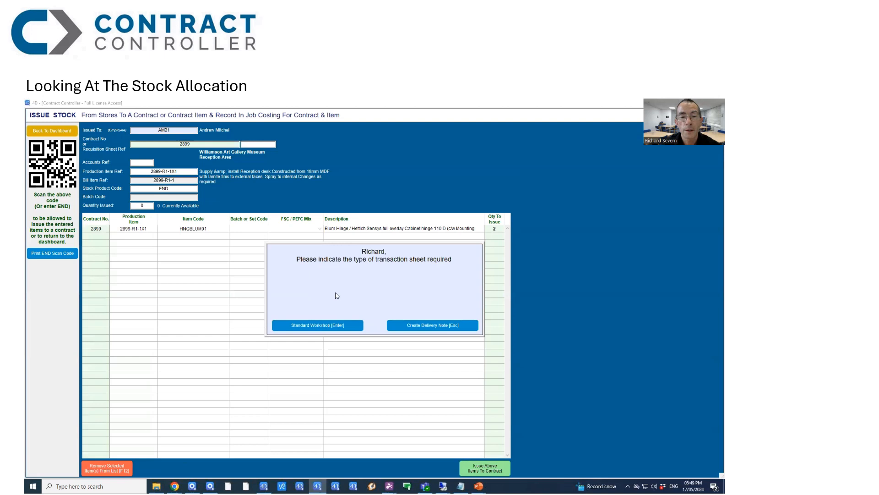
- Produce a standard workshop transaction sheet for the issued stock, decline the office job cost copy, and return to the stores dashboard
left_click(326, 325)
left_click(122, 262)
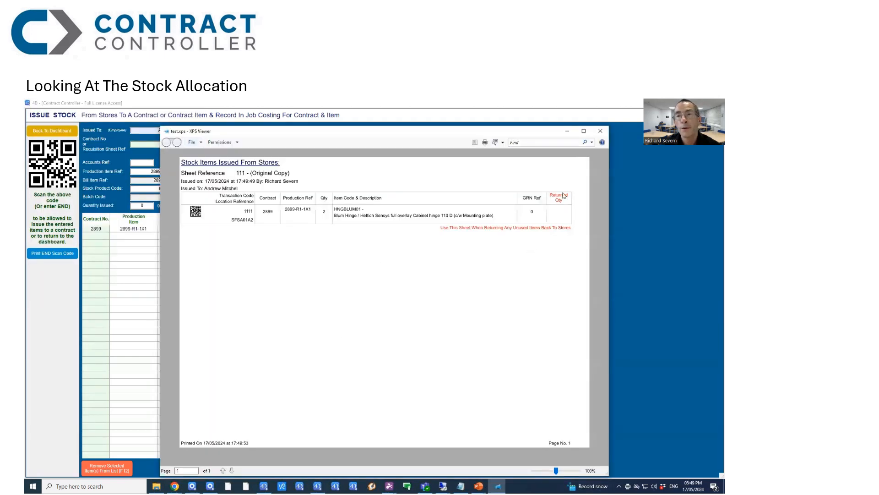
left_click(601, 131)
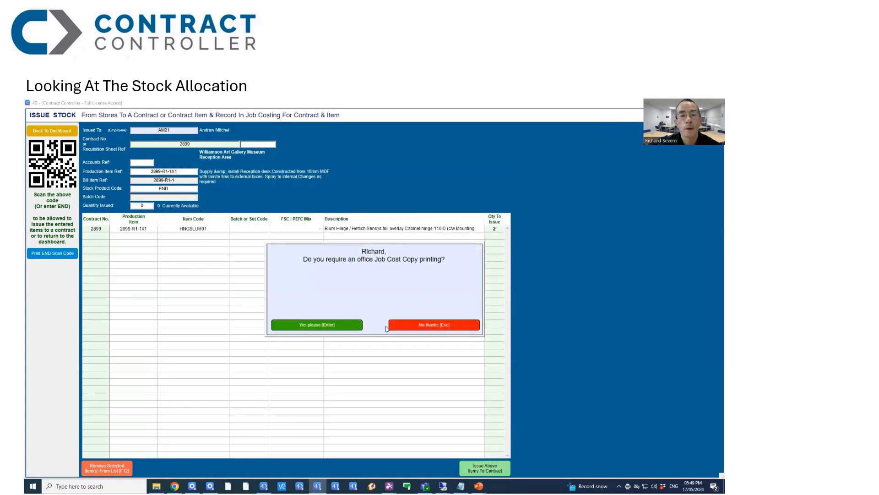
left_click(444, 326)
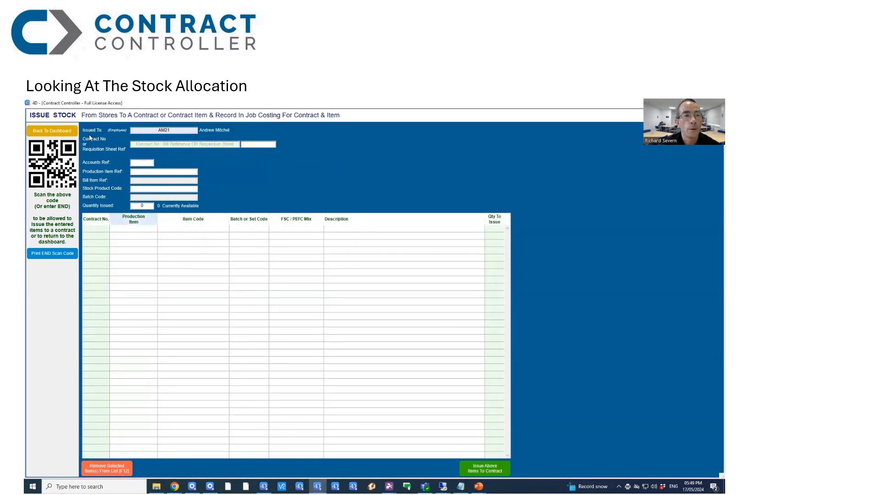
left_click(57, 132)
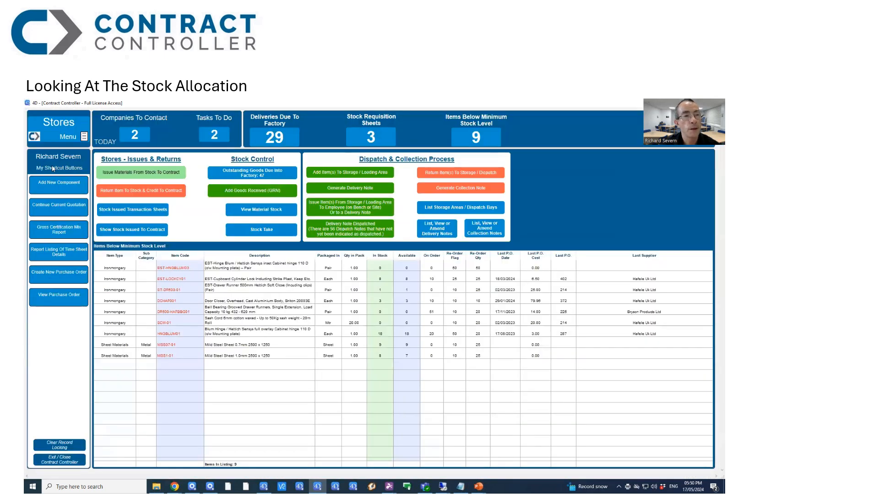
- Search the materials library for item code HNGBLUM01 and open its record to check the stock quantities
left_click(68, 136)
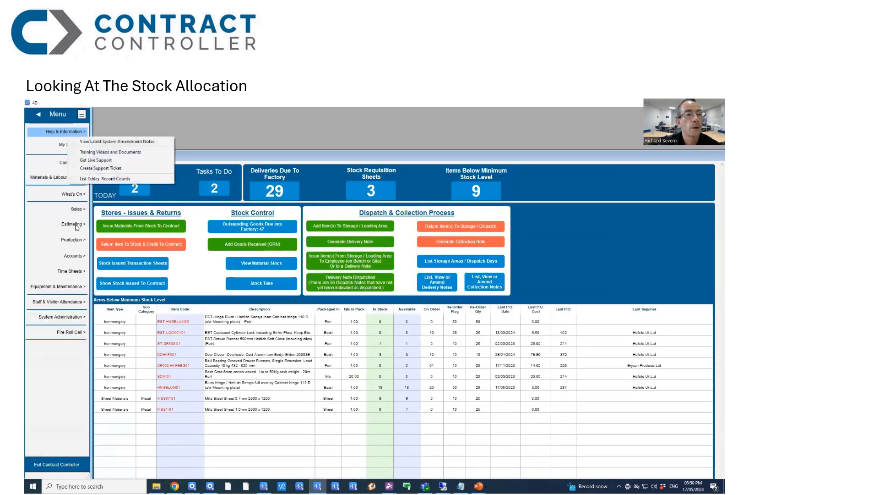
mouse_move(57, 179)
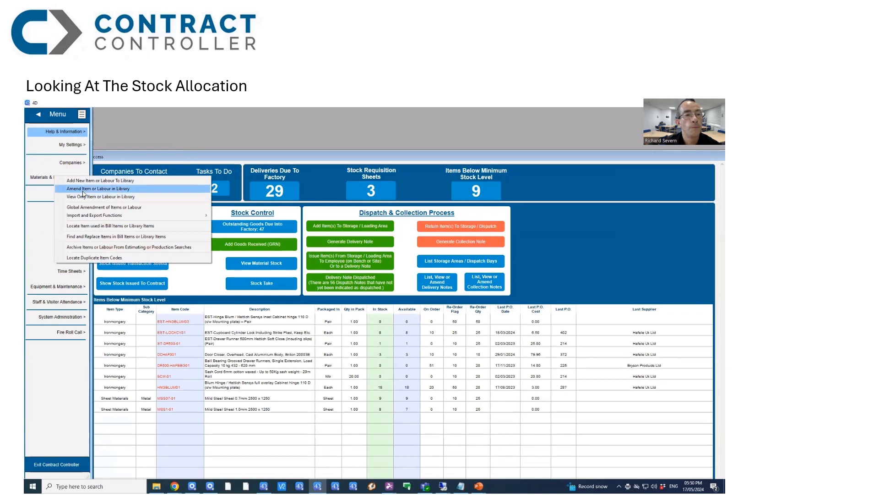
left_click(82, 196)
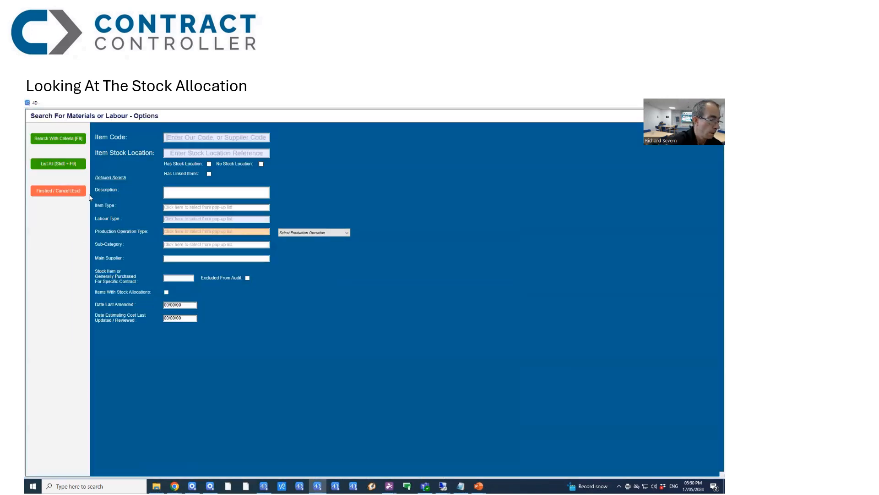
type("HNGBLUM01")
key("Return")
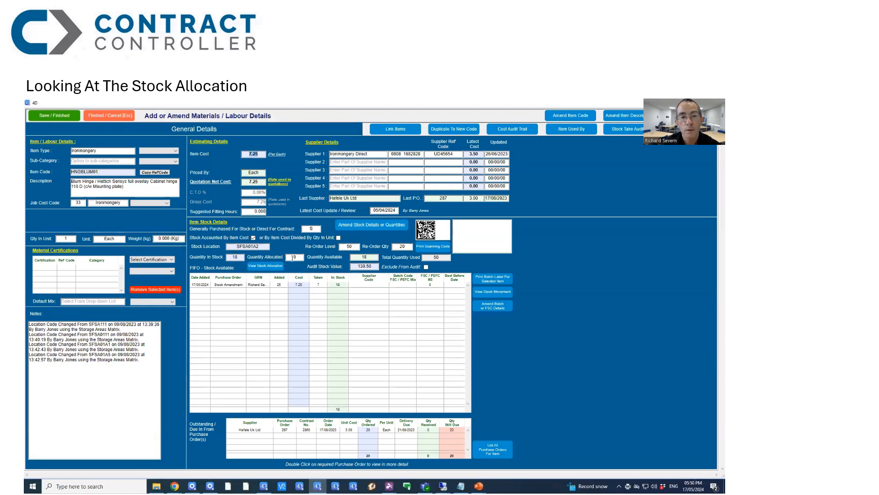
- Examine the HNGBLUM01 stock allocation details, then cancel out of the record and the library search
left_click(278, 265)
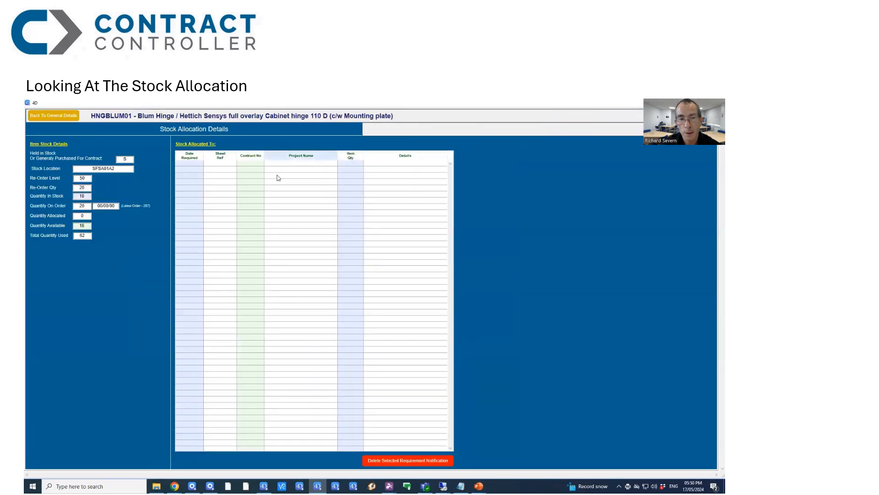
left_click(69, 116)
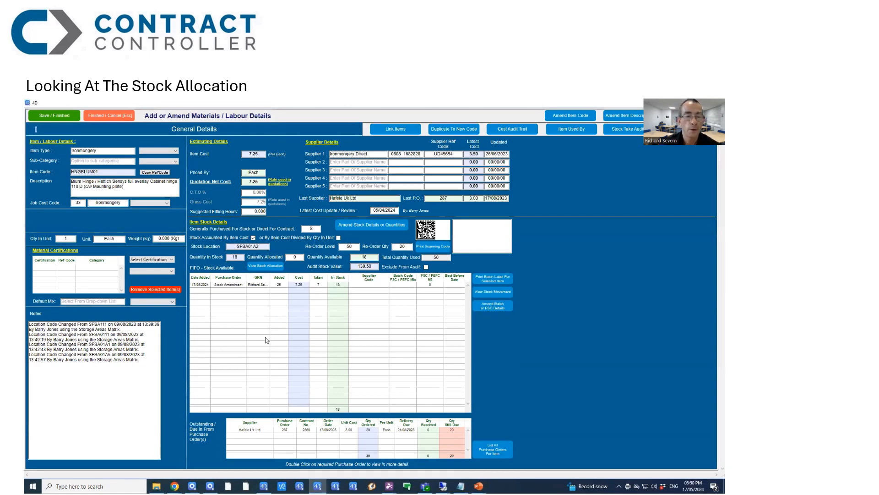
left_click(109, 116)
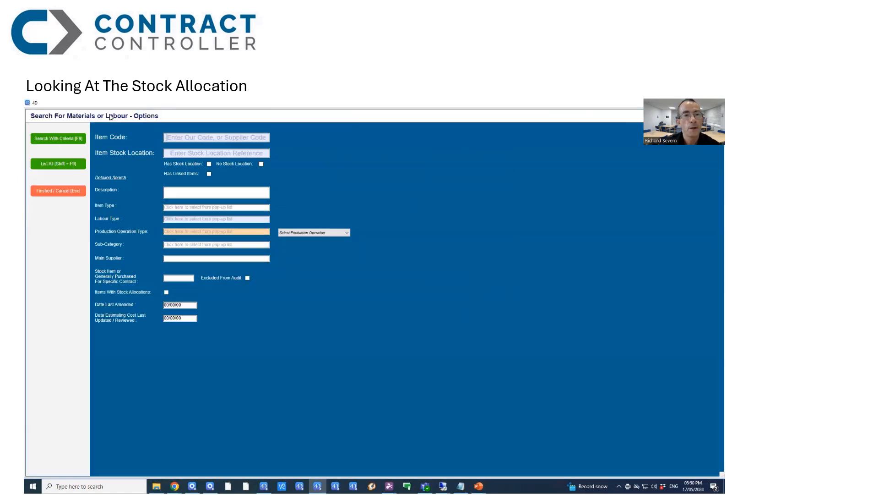
left_click(60, 191)
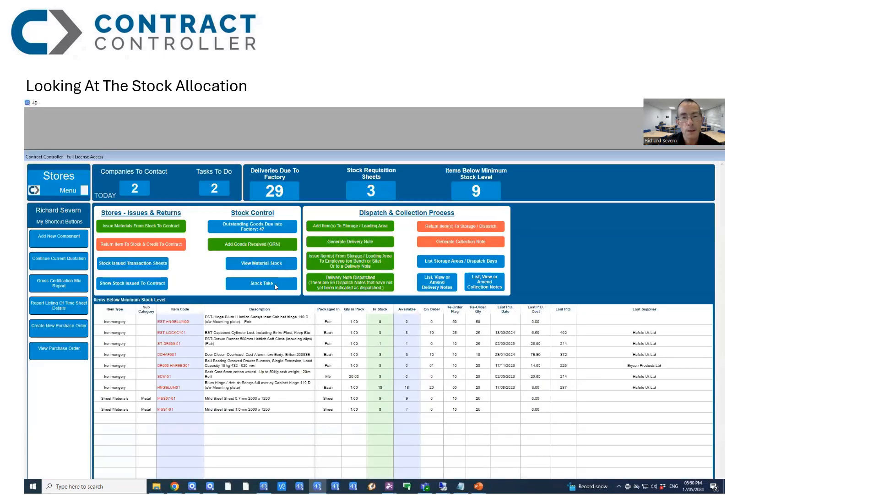